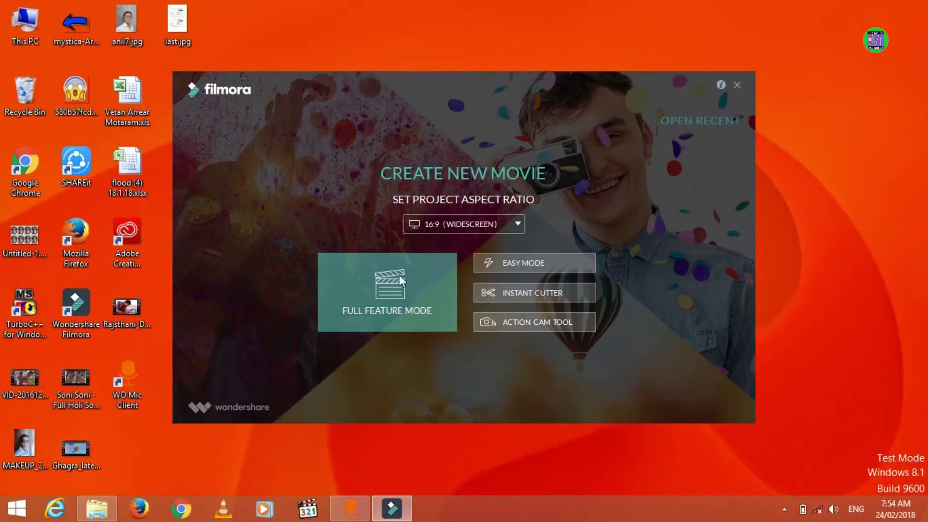
# Start a 16:9 project in full feature mode and import ScreenCapture_2018-2-24 07.38.28.mp4 from the Record folder into My Album.
pyautogui.click(409, 274)
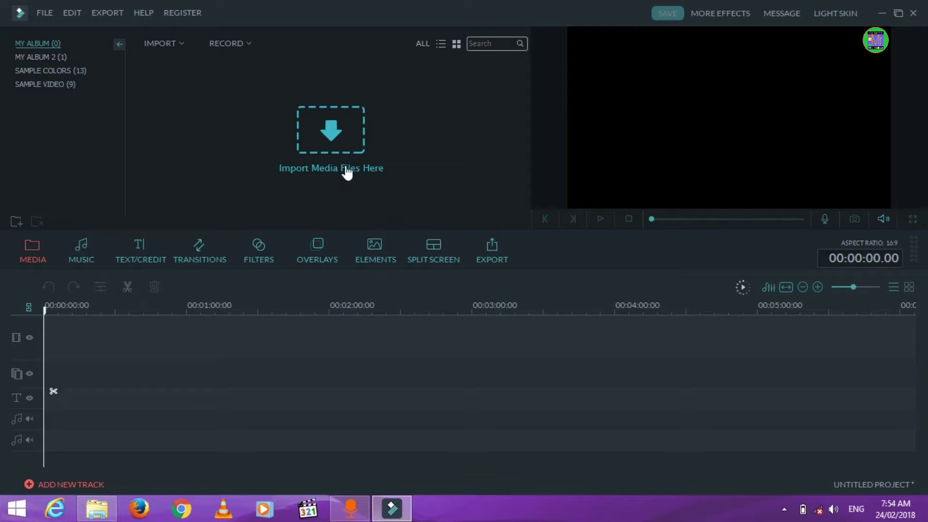
pyautogui.click(112, 498)
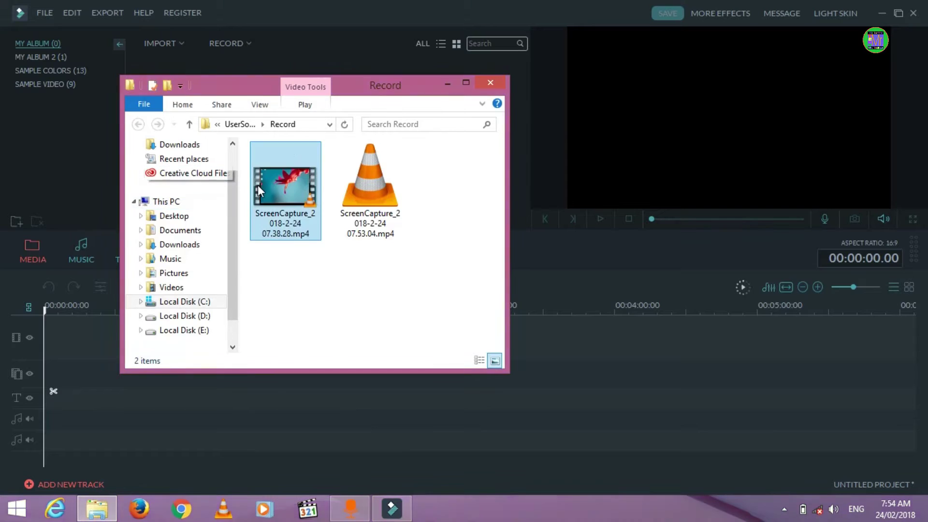
pyautogui.moveTo(248, 91); pyautogui.dragTo(576, 82)
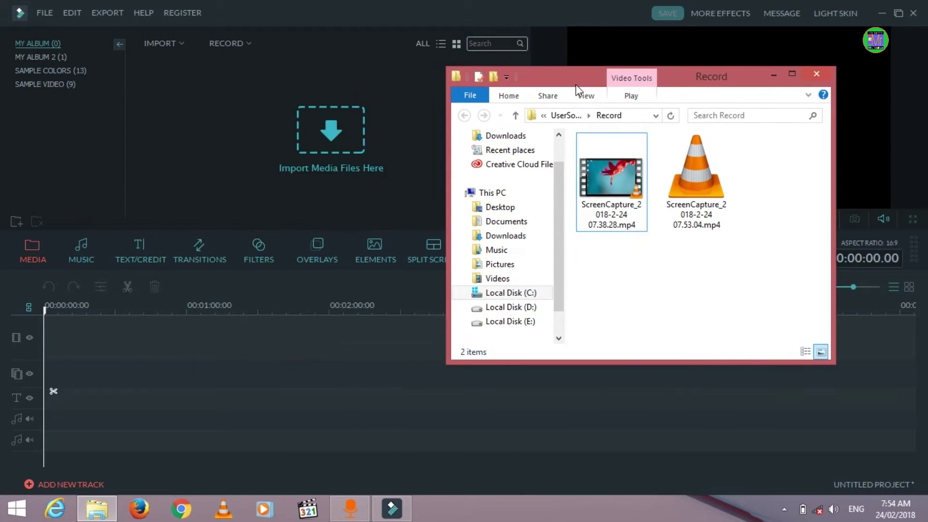
pyautogui.moveTo(614, 180); pyautogui.dragTo(345, 135)
pyautogui.click(774, 75)
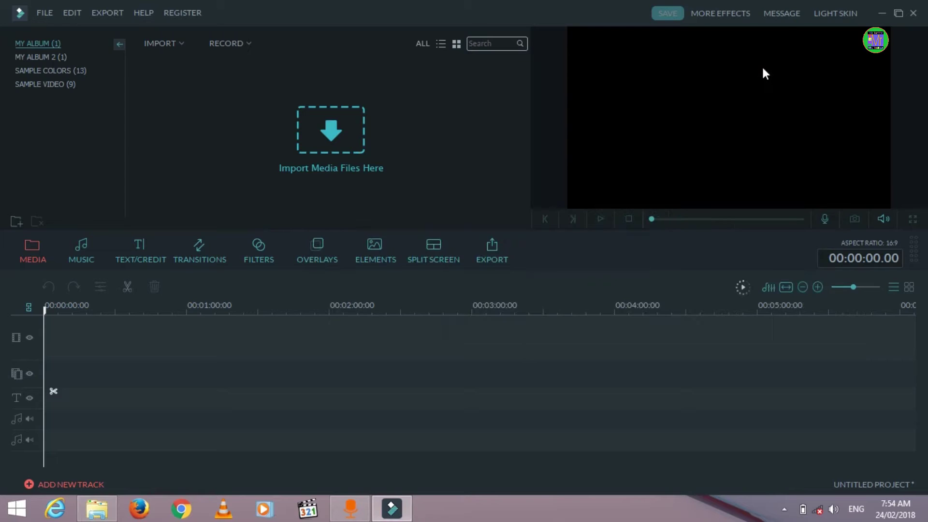
pyautogui.click(295, 143)
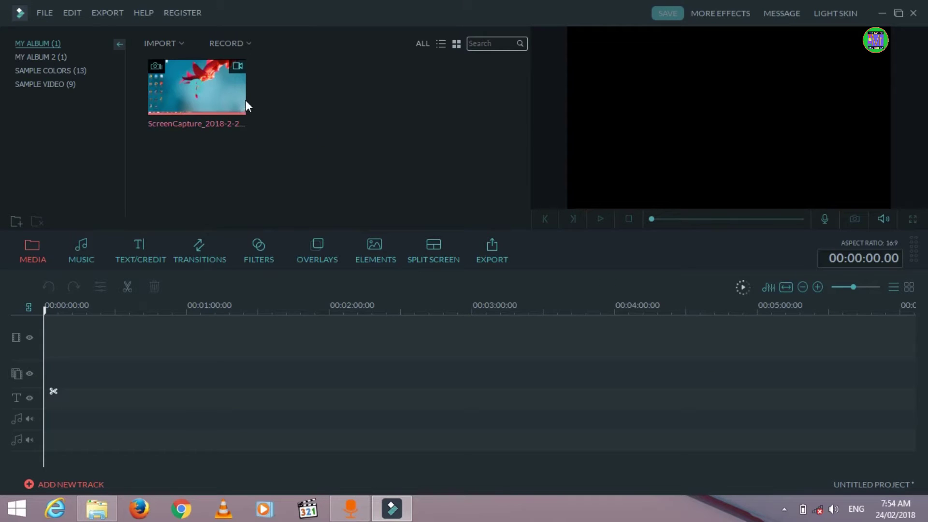
pyautogui.click(249, 44)
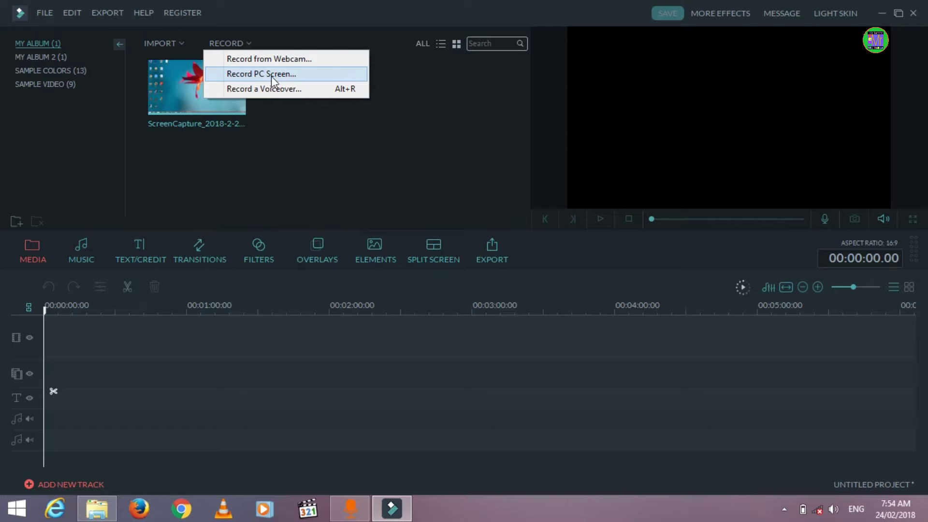
pyautogui.click(288, 140)
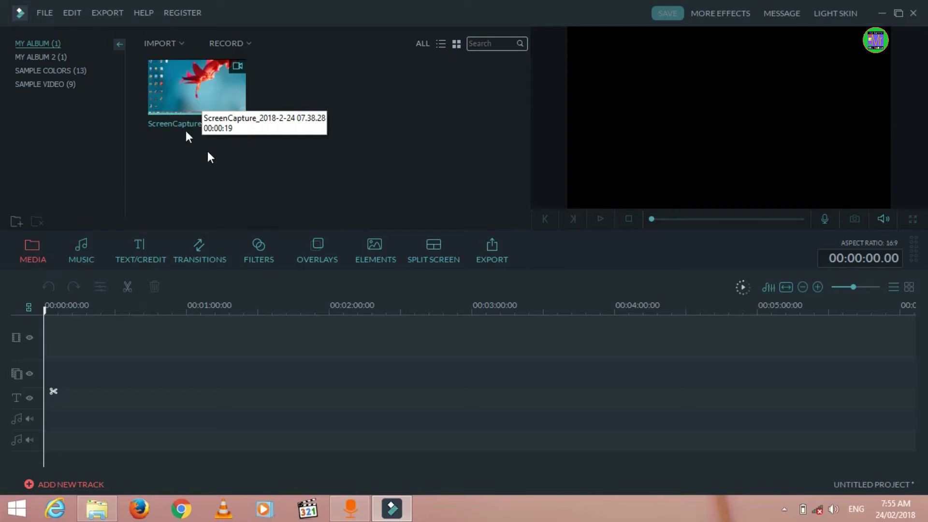
pyautogui.click(276, 190)
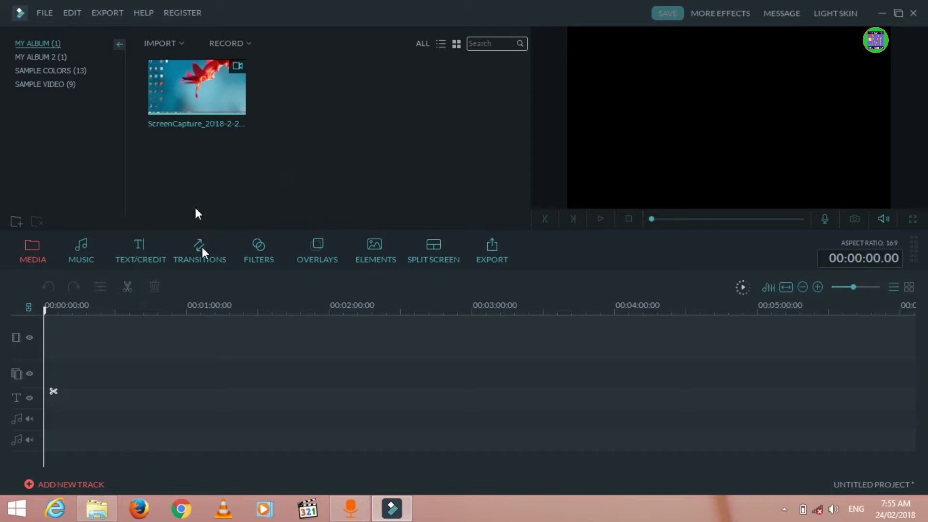
# Import the Untitled 1280x720 channel video and the Untitled 5 1280x720 intro from the youtube intros folder on drive D.
pyautogui.click(96, 509)
pyautogui.click(525, 294)
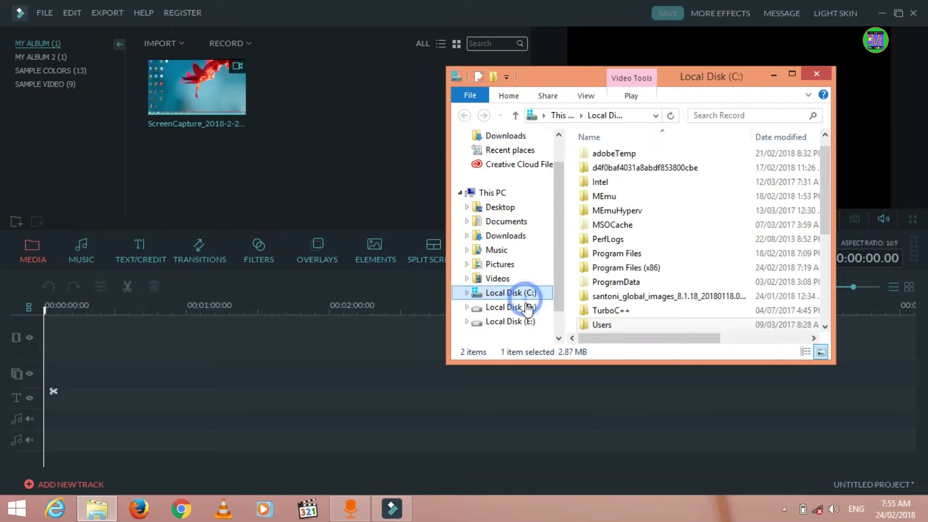
pyautogui.click(526, 307)
pyautogui.doubleClick(601, 159)
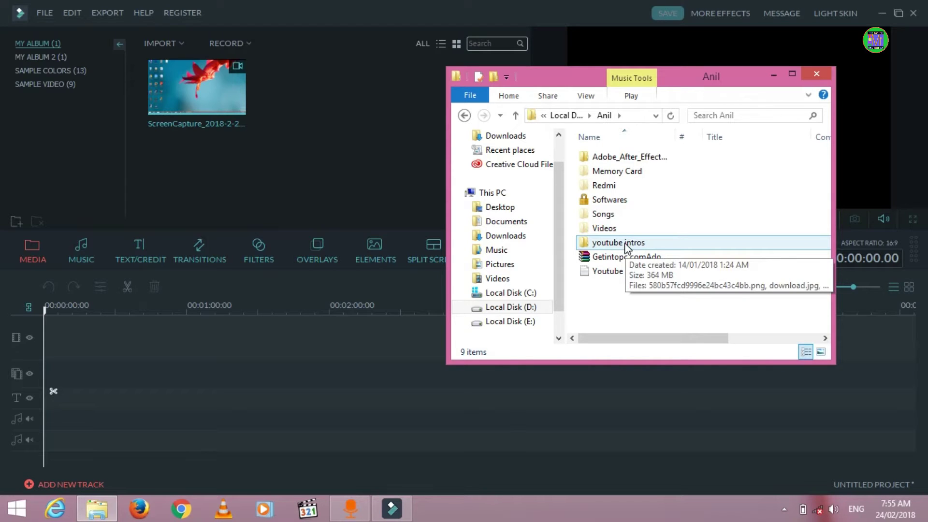
pyautogui.doubleClick(614, 245)
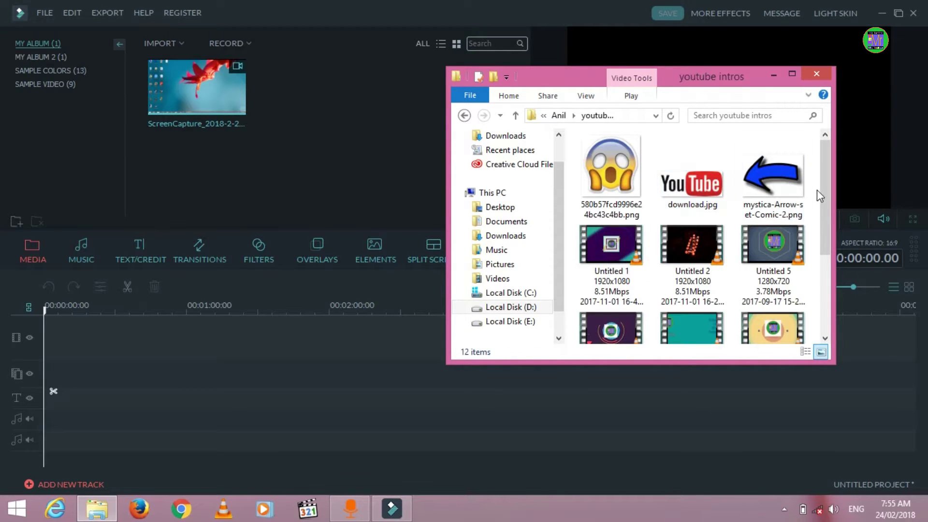
pyautogui.moveTo(826, 198); pyautogui.dragTo(826, 255)
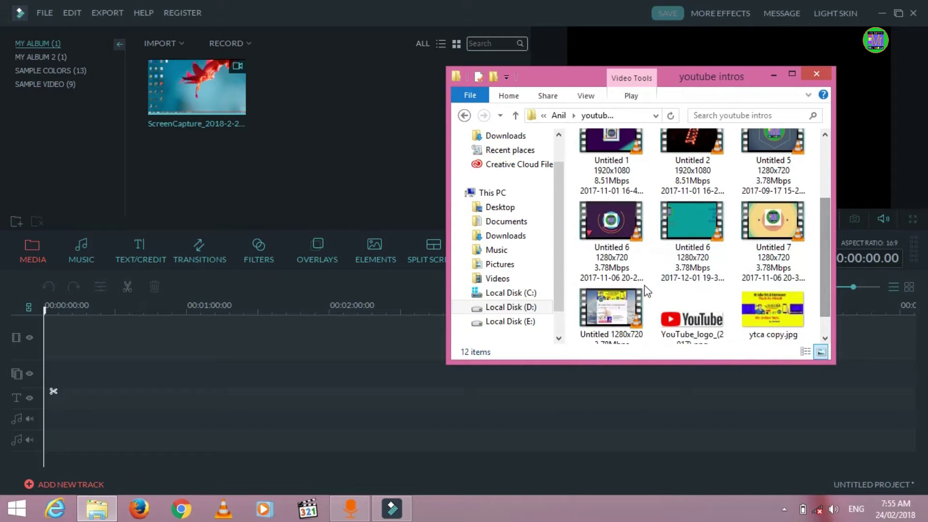
pyautogui.moveTo(628, 314); pyautogui.dragTo(312, 152)
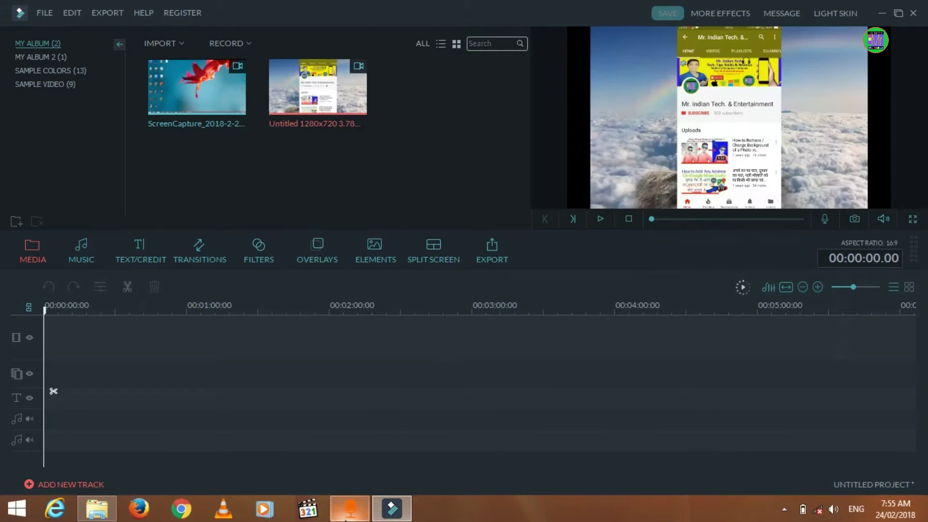
pyautogui.click(97, 507)
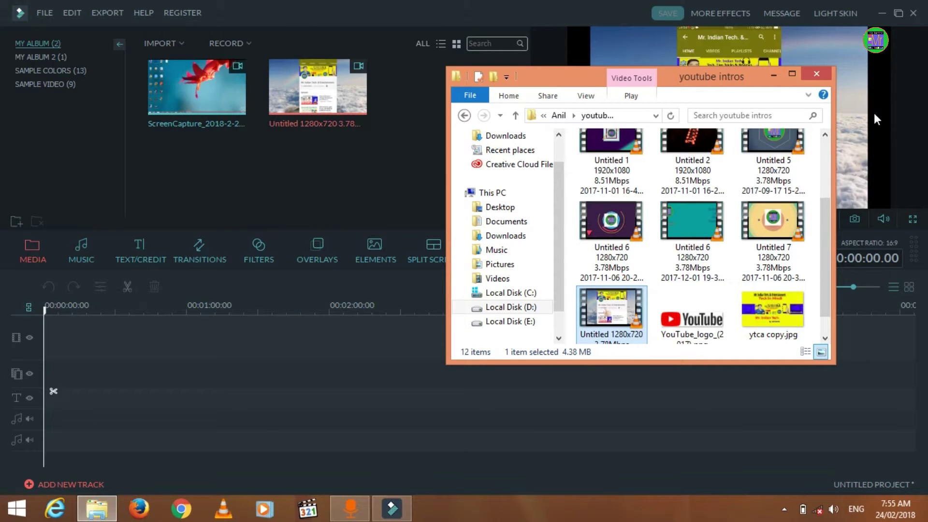
pyautogui.moveTo(785, 175); pyautogui.dragTo(407, 97)
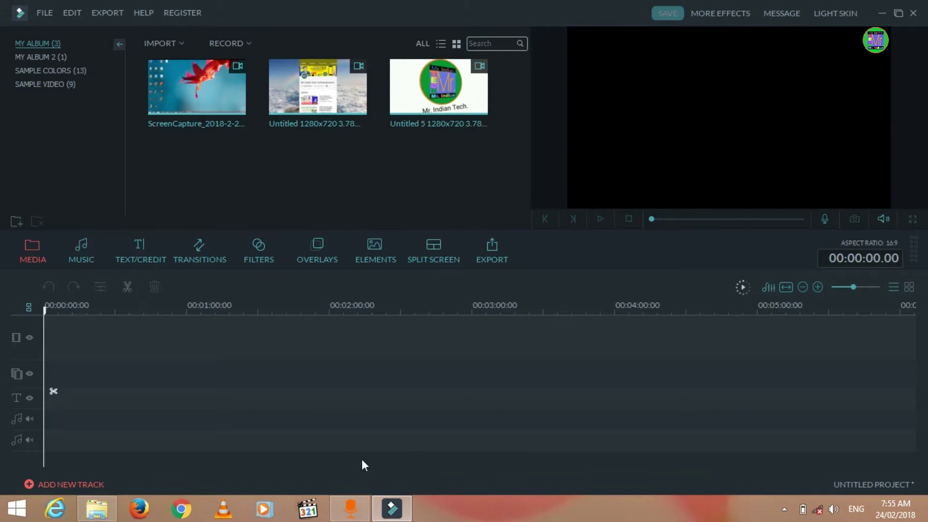
pyautogui.click(89, 517)
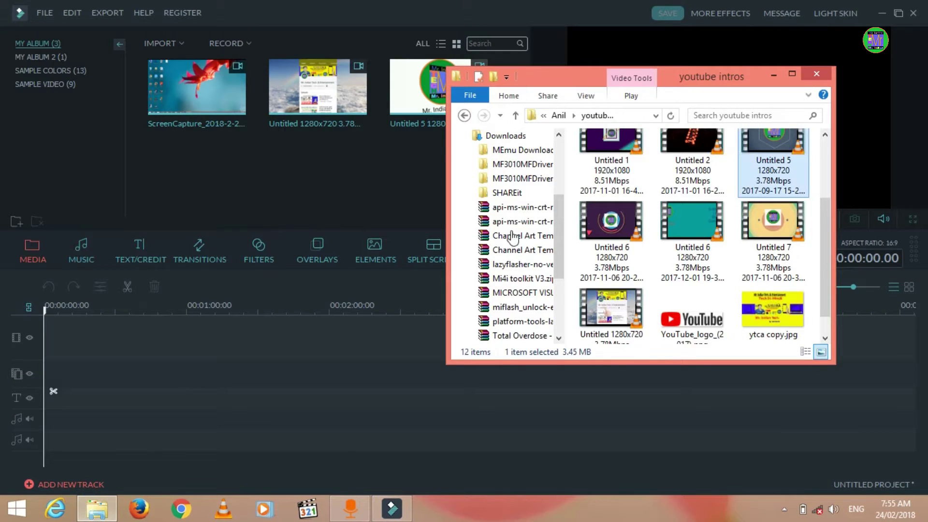
pyautogui.click(512, 164)
pyautogui.scroll(1, 559, 198)
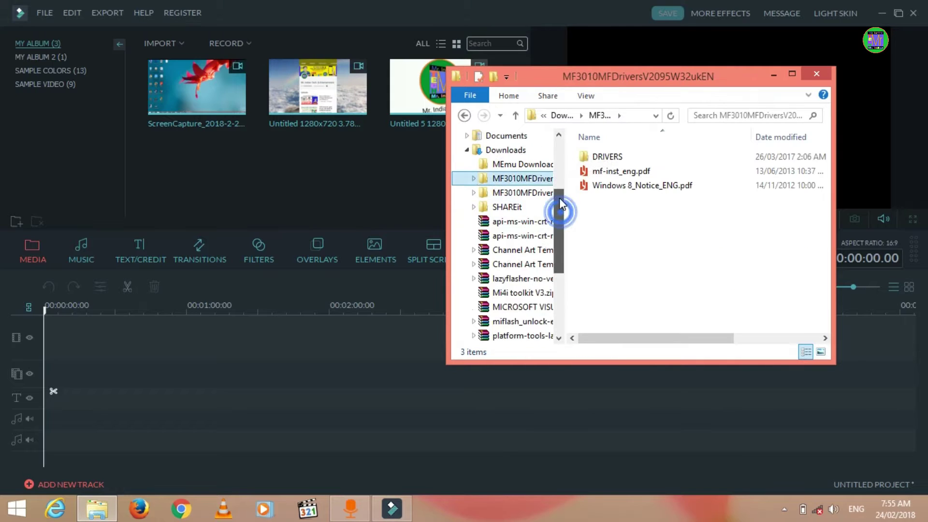
pyautogui.scroll(-4, 559, 195)
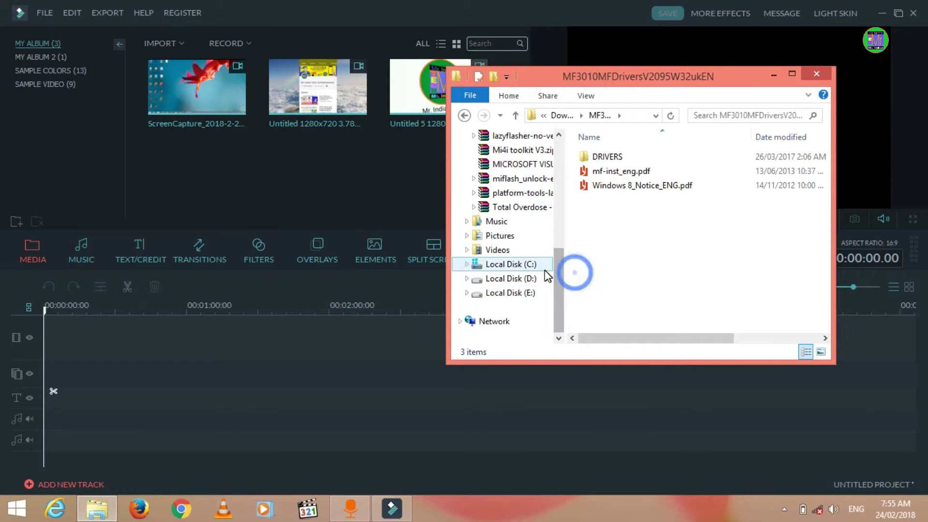
pyautogui.click(528, 278)
pyautogui.doubleClick(608, 159)
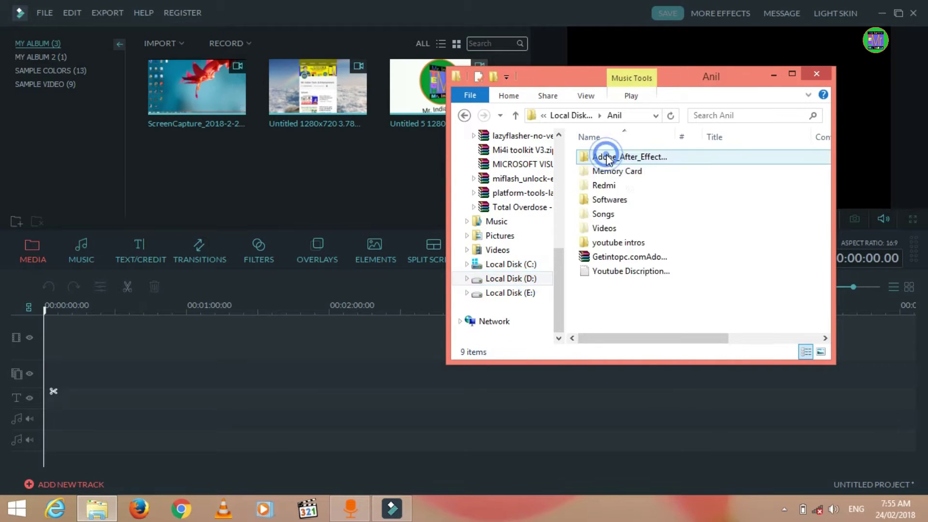
pyautogui.doubleClick(608, 186)
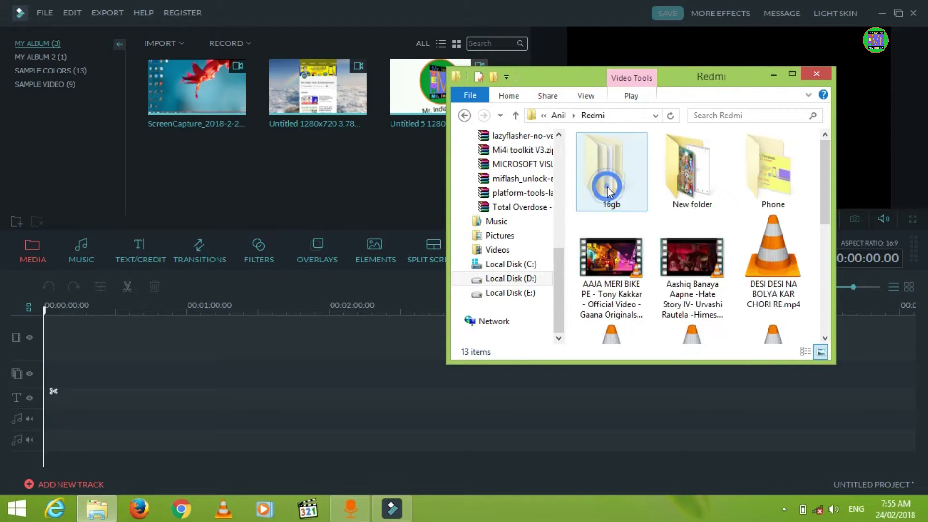
pyautogui.doubleClick(773, 174)
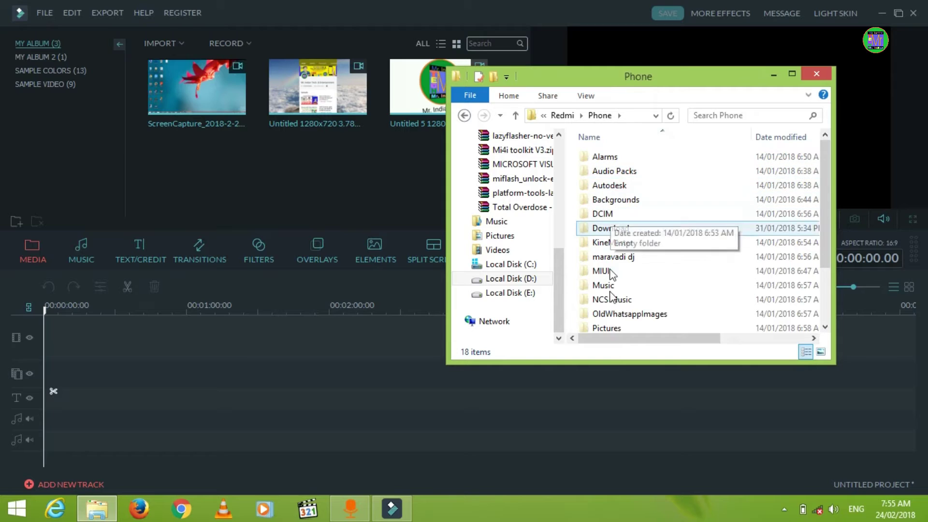
pyautogui.doubleClick(690, 328)
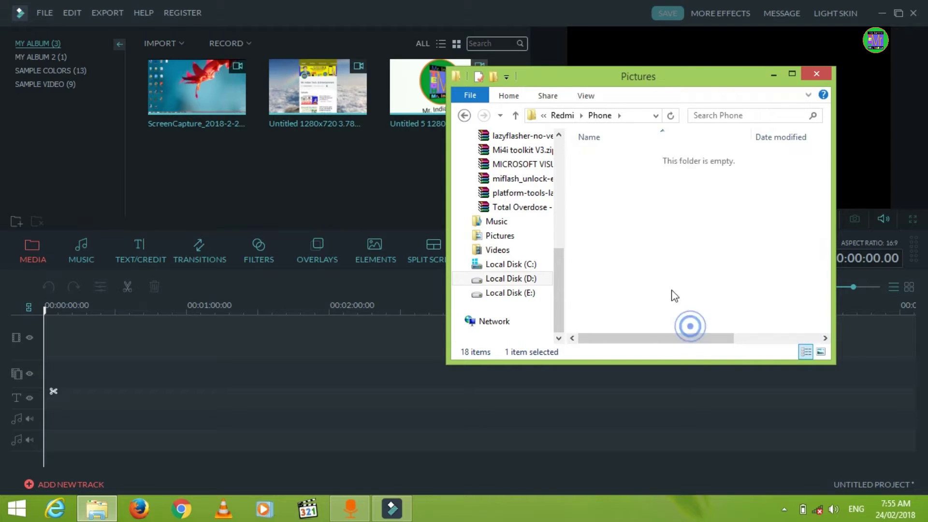
pyautogui.doubleClick(616, 170)
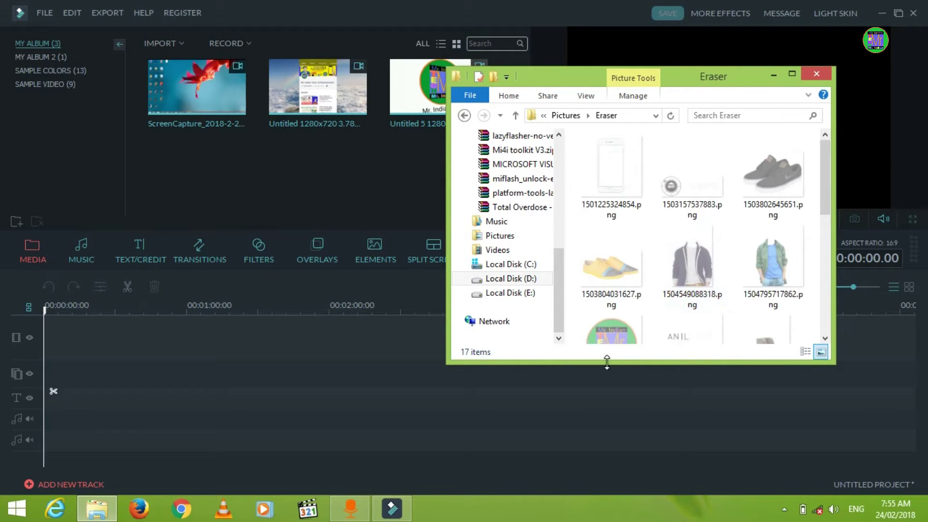
pyautogui.moveTo(602, 338); pyautogui.dragTo(355, 208)
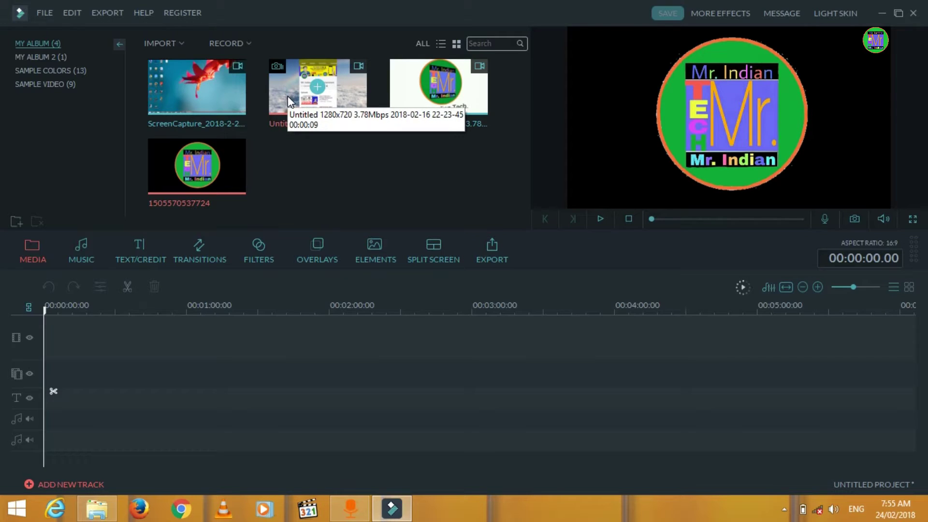
# Place the Untitled 1280x720 video, the Untitled 5 intro and the ScreenCapture clip back to back on the main video track.
pyautogui.moveTo(288, 96); pyautogui.dragTo(53, 332)
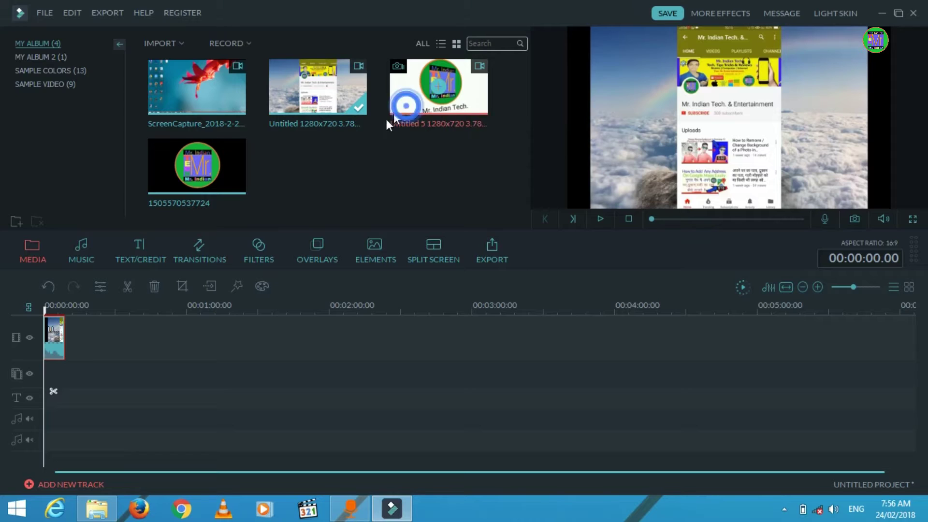
pyautogui.moveTo(386, 119); pyautogui.dragTo(71, 328)
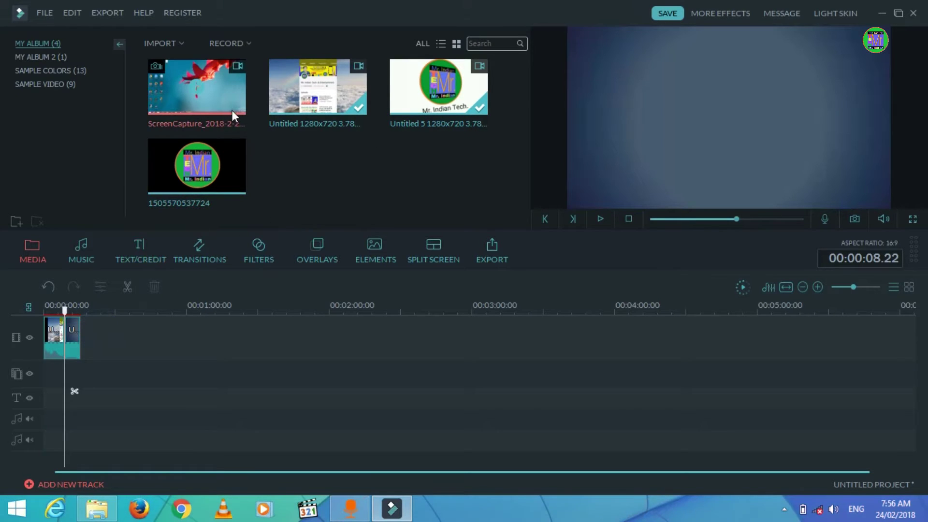
pyautogui.moveTo(232, 111); pyautogui.dragTo(122, 333)
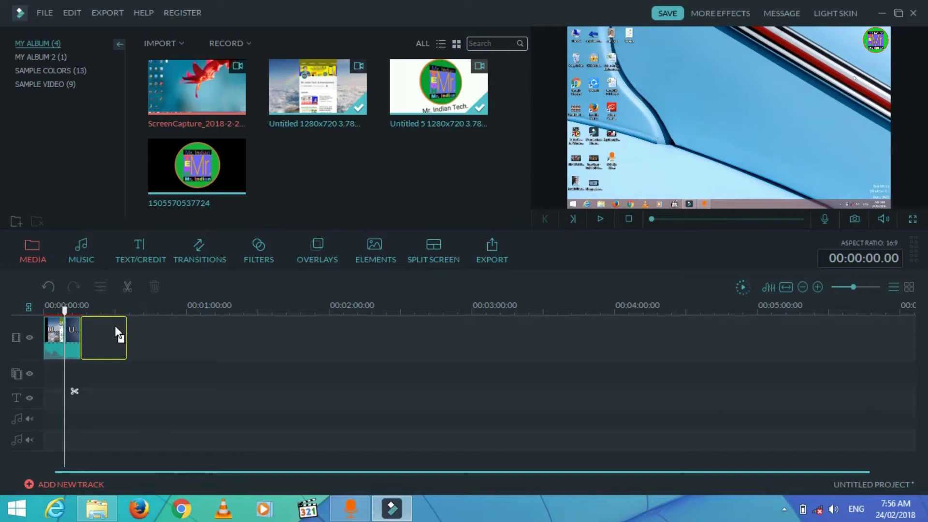
pyautogui.moveTo(115, 327); pyautogui.dragTo(117, 328)
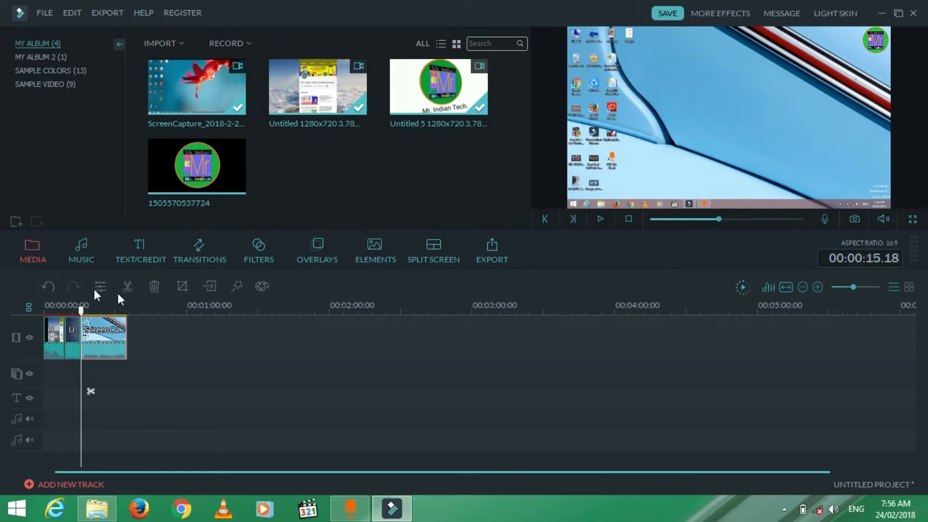
pyautogui.click(164, 353)
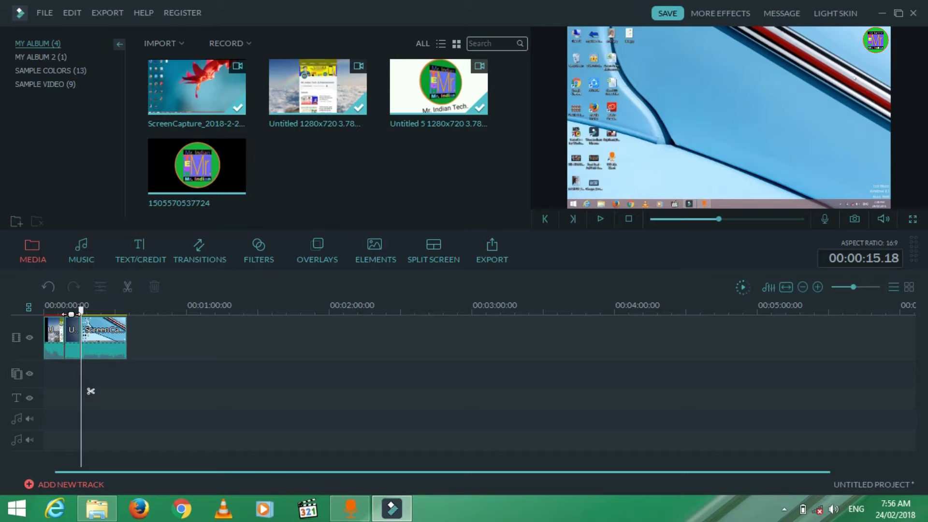
# Return the playhead to the timeline's start and check each of the three placed clips in the preview.
pyautogui.moveTo(81, 307); pyautogui.dragTo(27, 317)
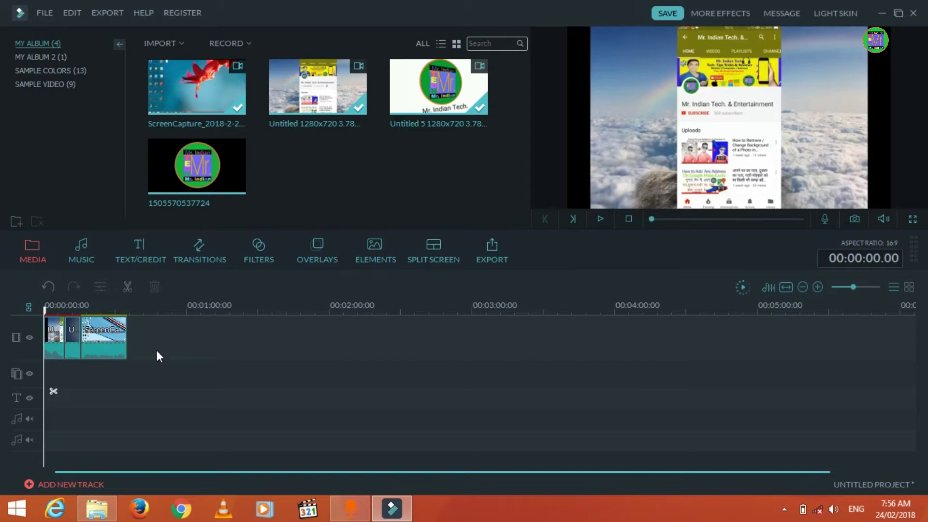
pyautogui.click(60, 329)
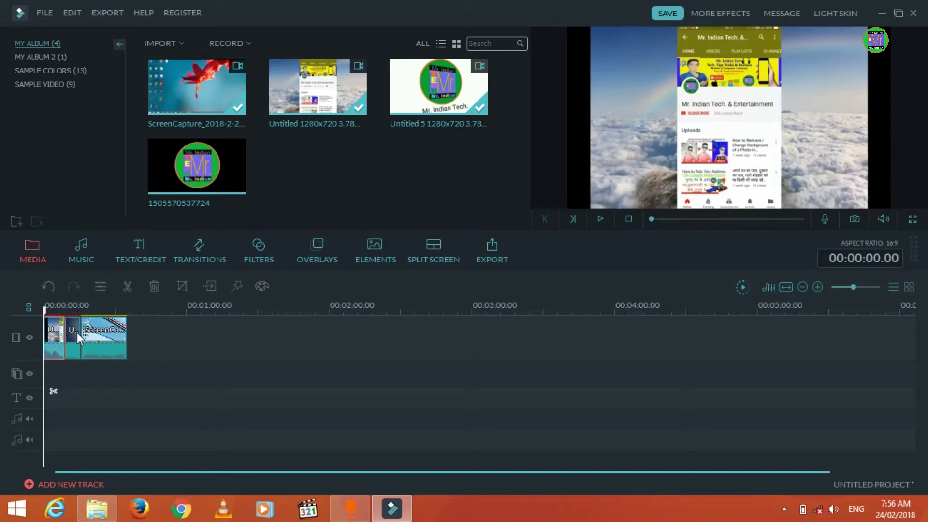
pyautogui.click(68, 338)
pyautogui.click(104, 339)
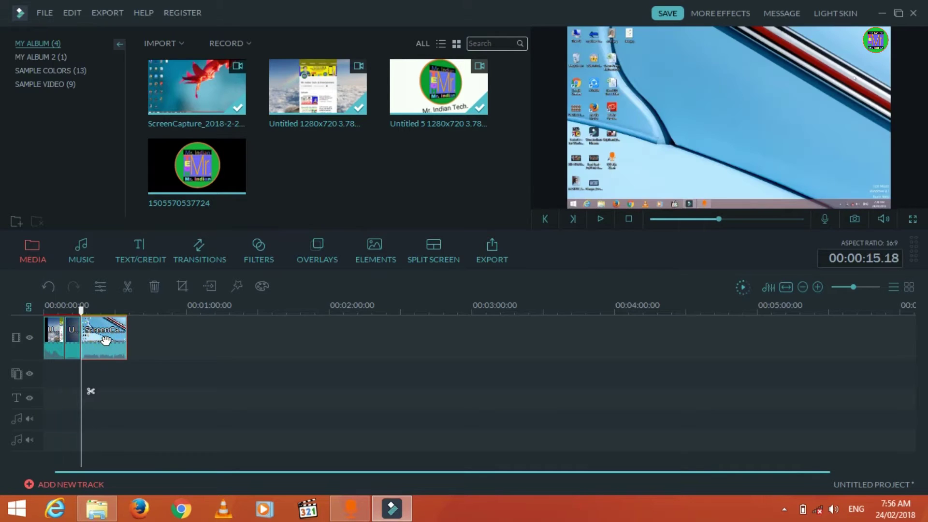
pyautogui.click(54, 338)
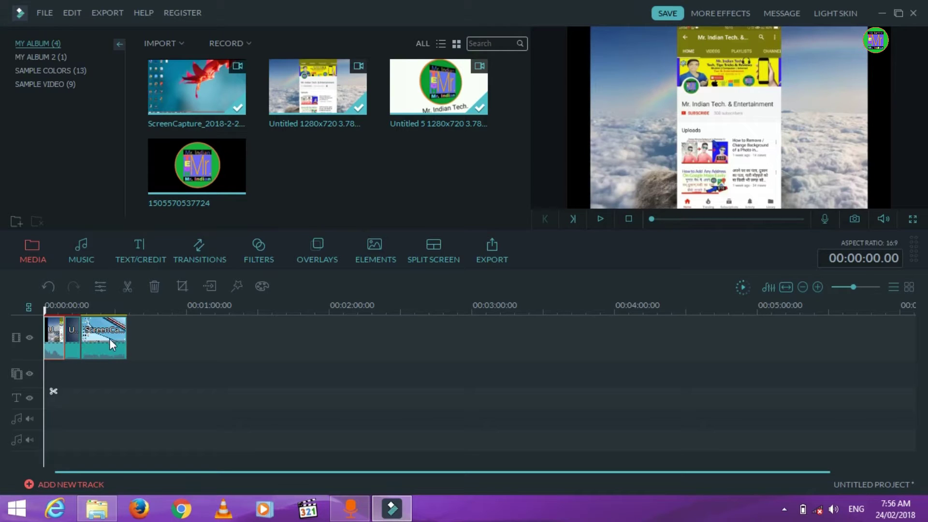
# Position the playhead at 00:00:22.14, inside the ScreenCapture clip.
pyautogui.click(97, 312)
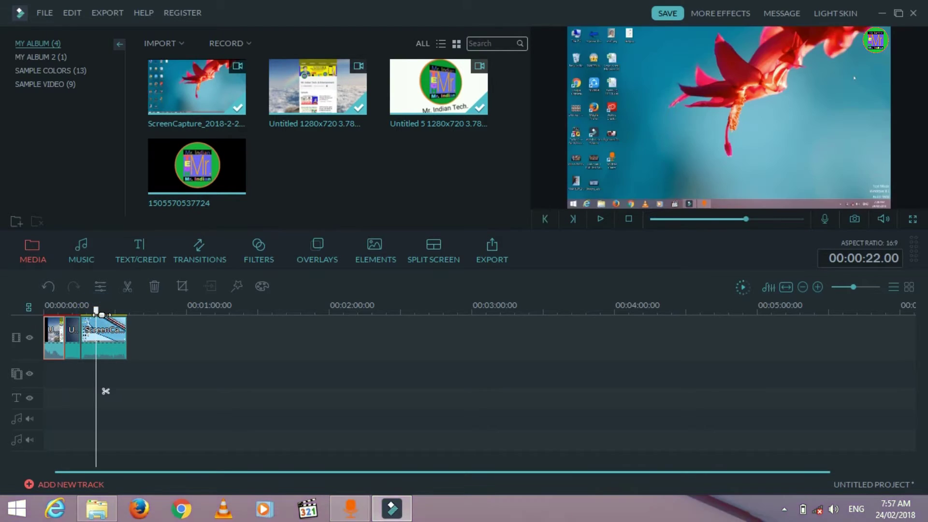
pyautogui.moveTo(99, 312)
pyautogui.mouseDown()
pyautogui.moveTo(107, 312)
pyautogui.moveTo(98, 312)
pyautogui.mouseUp()
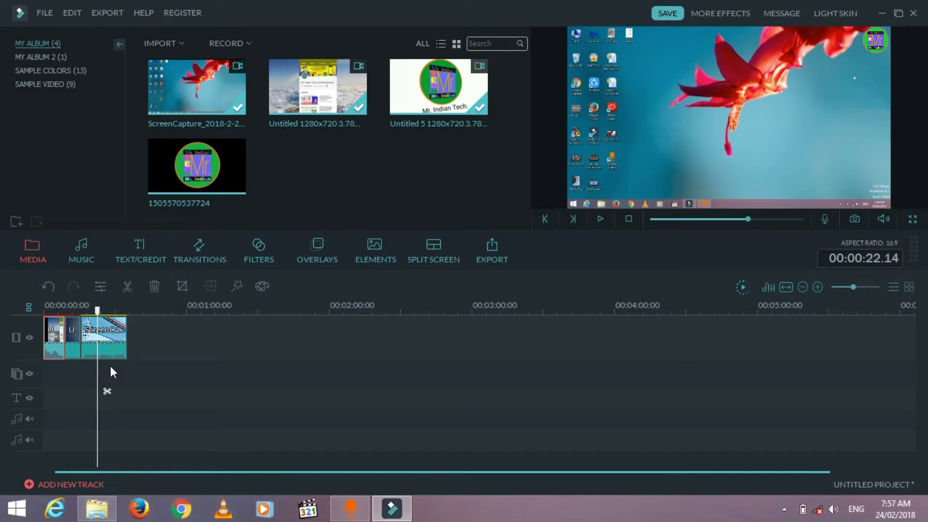
# Split the ScreenCapture clip on the main video track at 00:00:24.07.
pyautogui.click(103, 346)
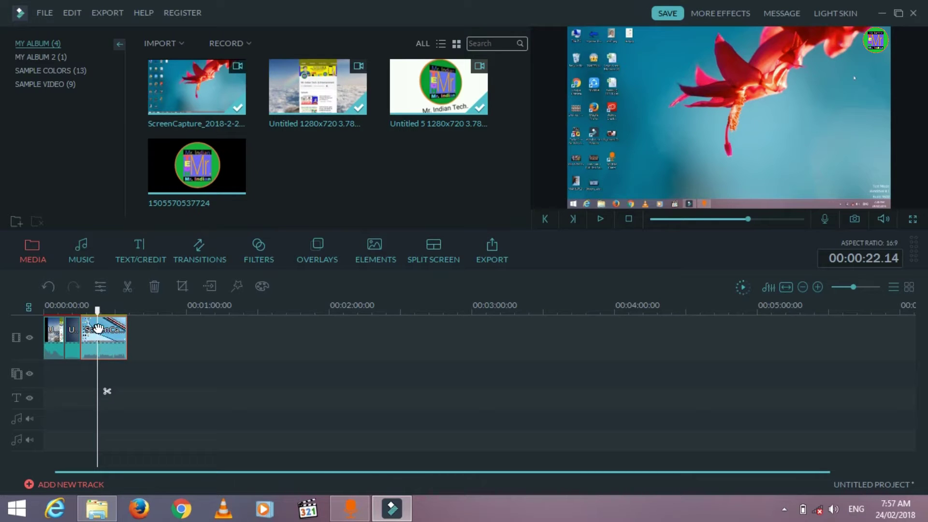
pyautogui.moveTo(97, 310); pyautogui.dragTo(101, 310)
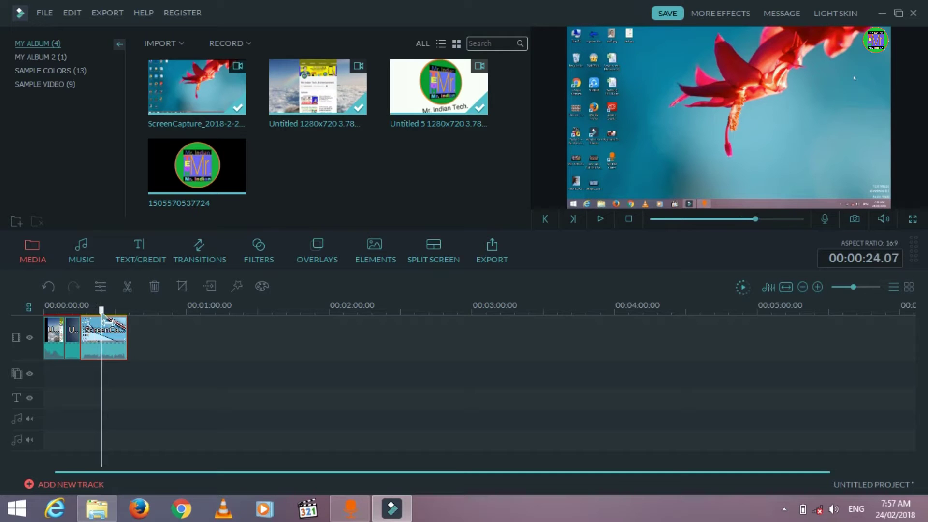
pyautogui.click(132, 288)
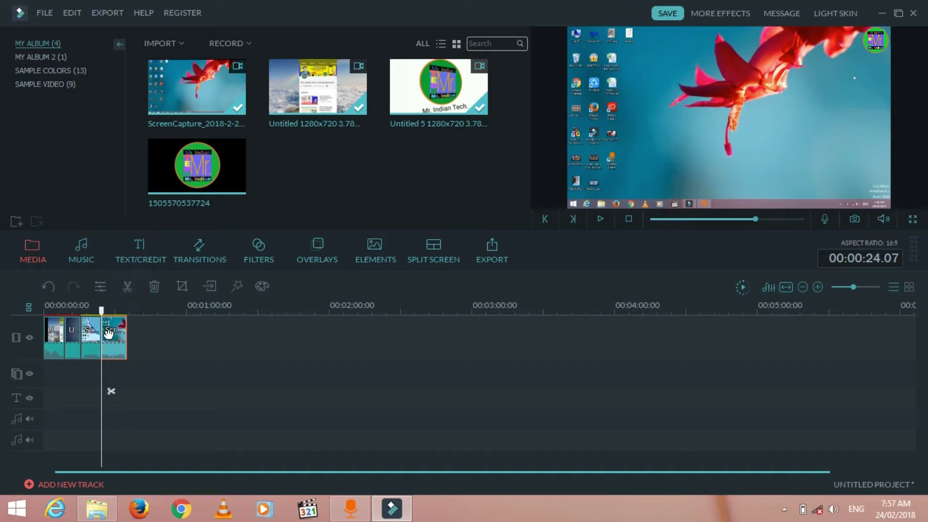
# Select the two halves of the split ScreenCapture clip in turn to check each in the preview.
pyautogui.moveTo(94, 333); pyautogui.dragTo(95, 334)
pyautogui.click(93, 334)
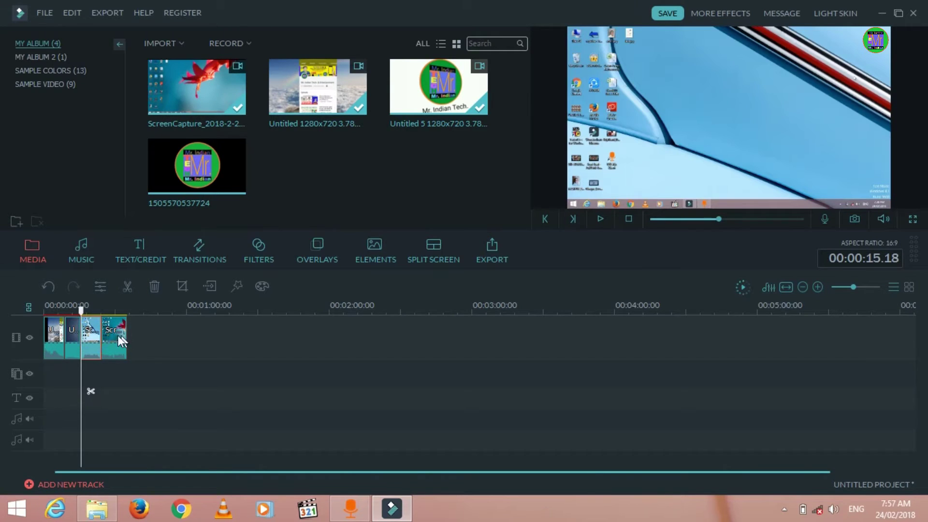
pyautogui.click(117, 337)
pyautogui.click(120, 331)
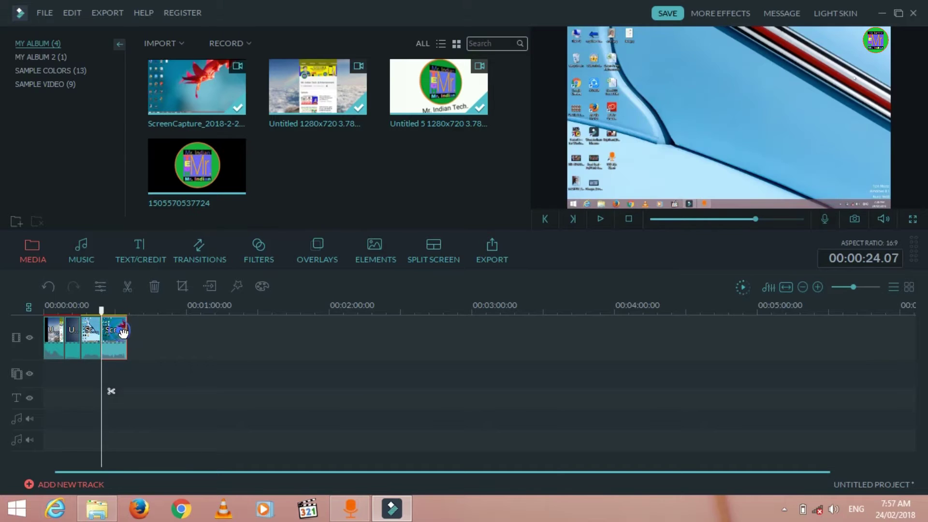
pyautogui.click(99, 334)
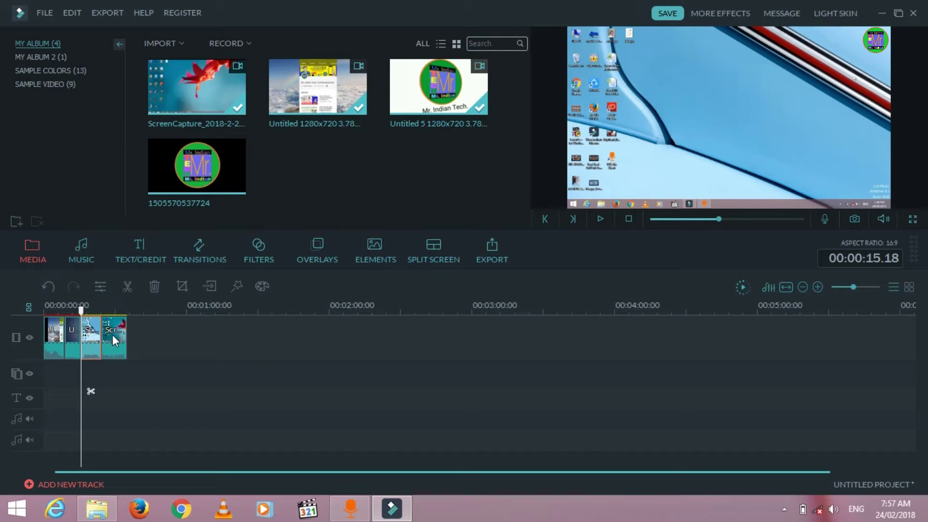
pyautogui.click(102, 338)
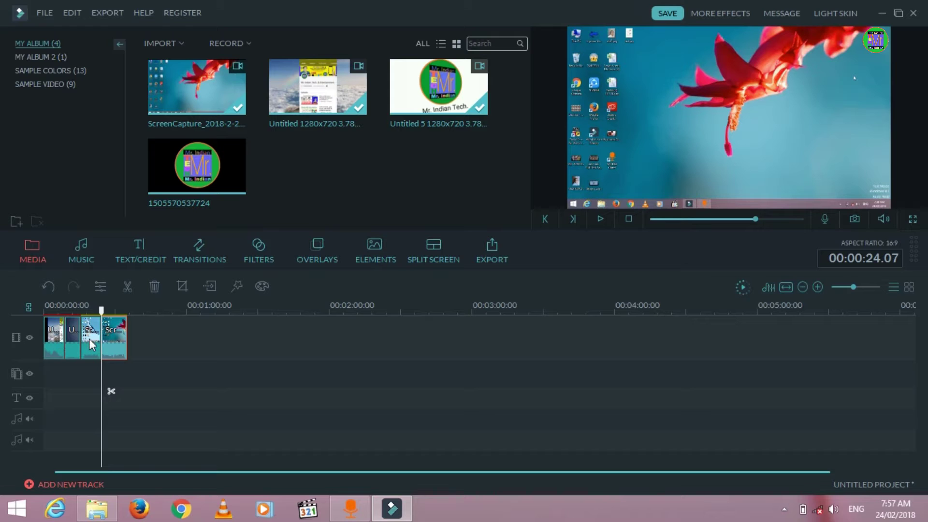
# Set the first timeline clip's contrast to 7 and brightness to 1, and look over its audio settings.
pyautogui.click(57, 329)
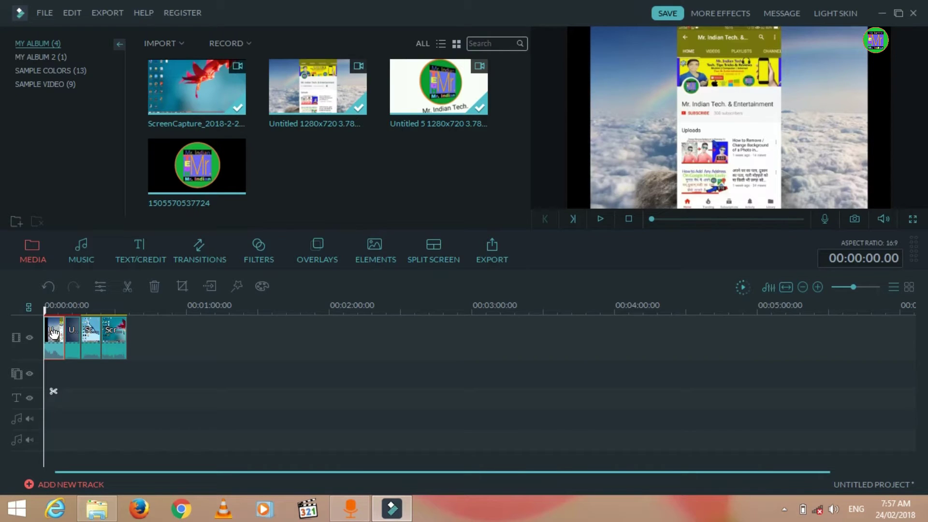
pyautogui.click(55, 331)
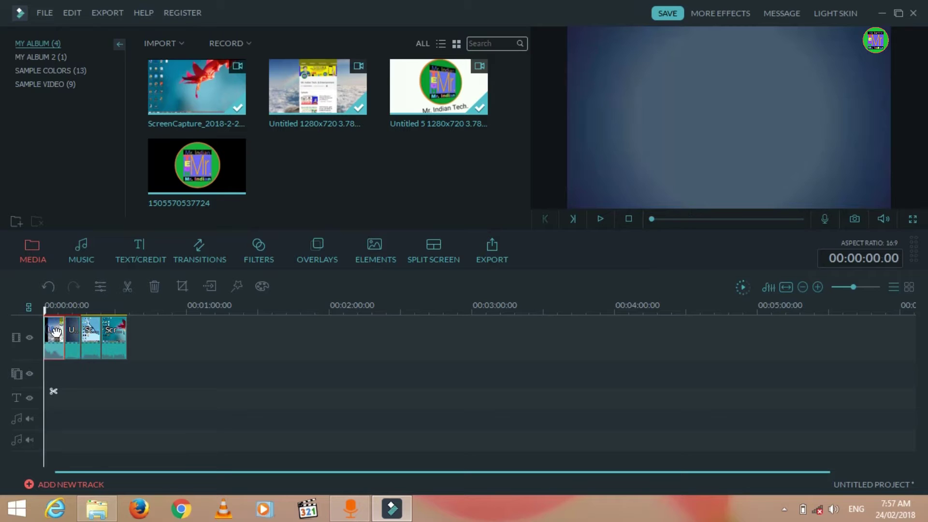
pyautogui.hotkey('alt', 'e')
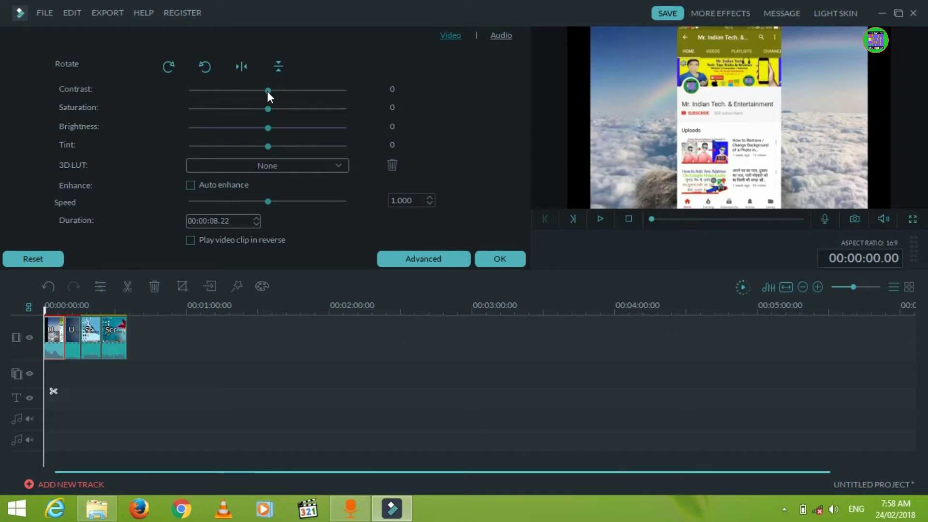
pyautogui.moveTo(268, 91); pyautogui.dragTo(268, 129)
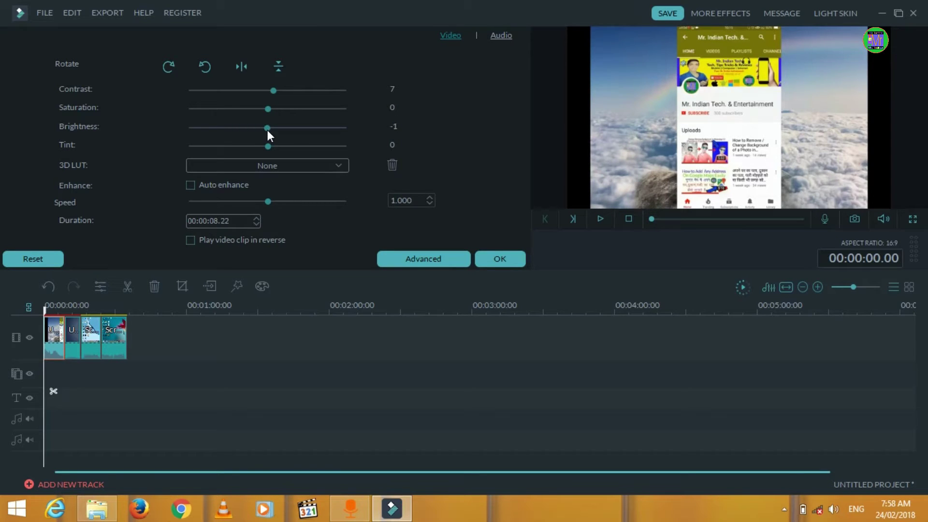
pyautogui.moveTo(268, 130); pyautogui.dragTo(268, 130)
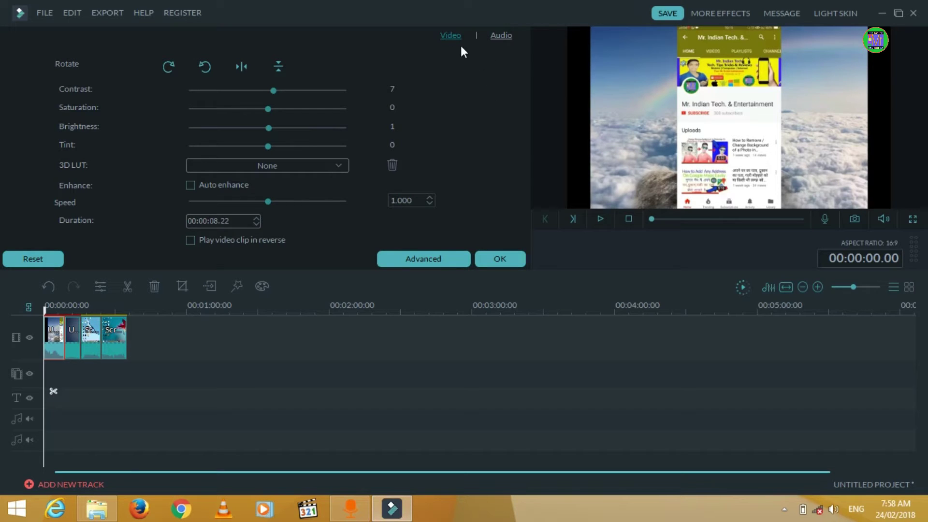
pyautogui.click(500, 35)
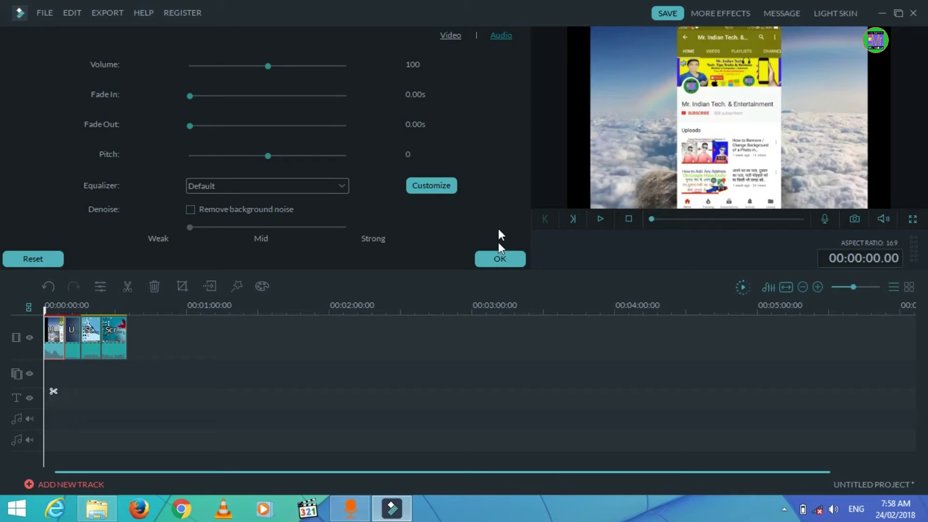
pyautogui.click(498, 259)
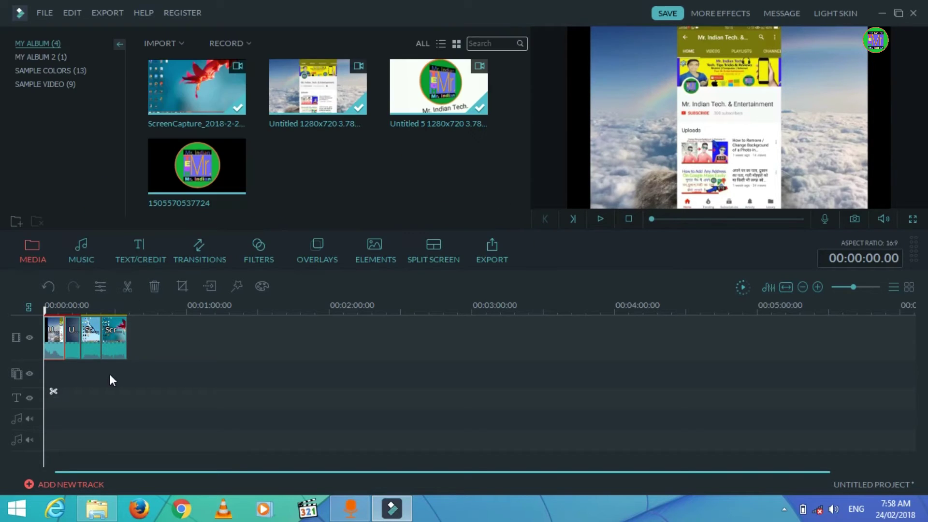
# Check the audio settings of the Untitled 5 intro clip and leave them as they are.
pyautogui.doubleClick(75, 331)
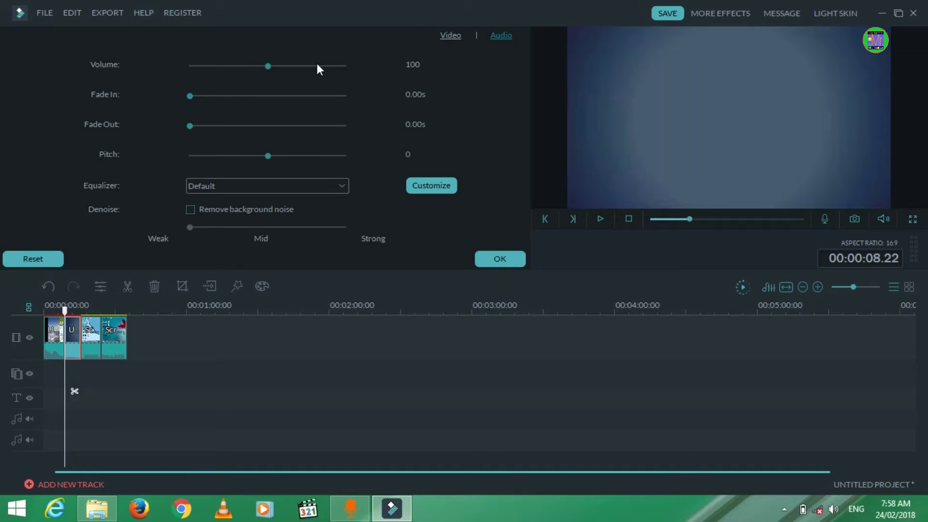
pyautogui.click(489, 254)
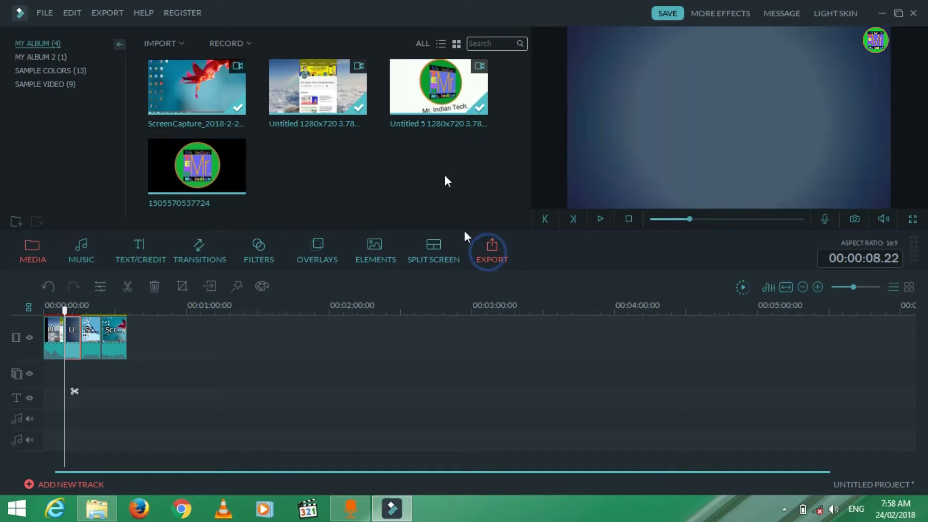
pyautogui.click(298, 370)
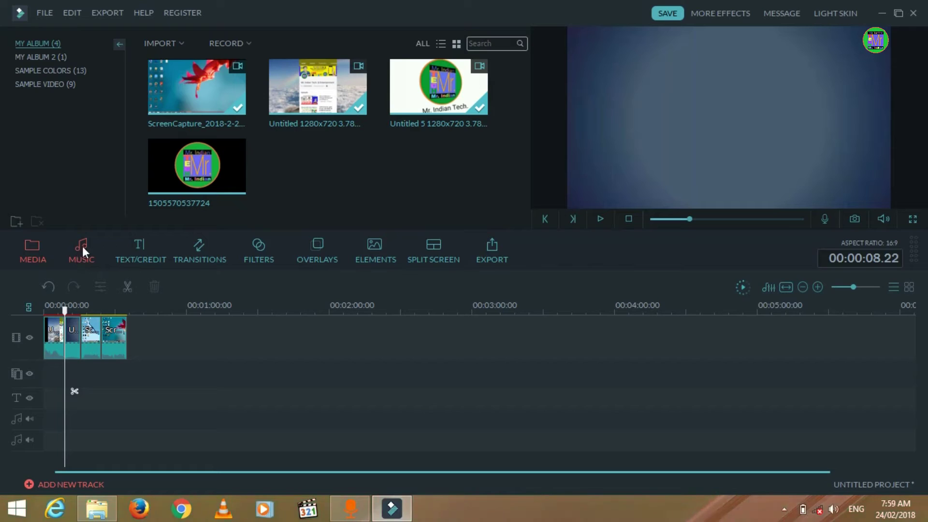
pyautogui.moveTo(164, 190)
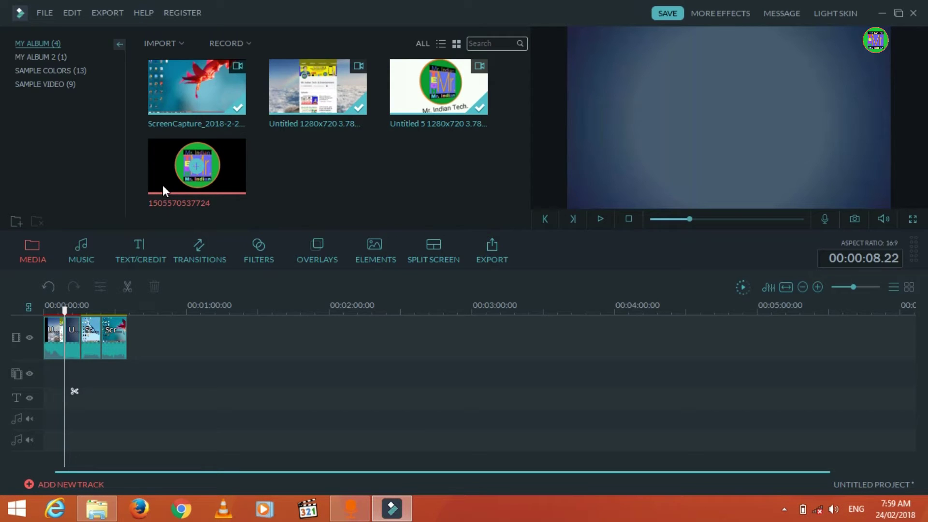
pyautogui.click(162, 185)
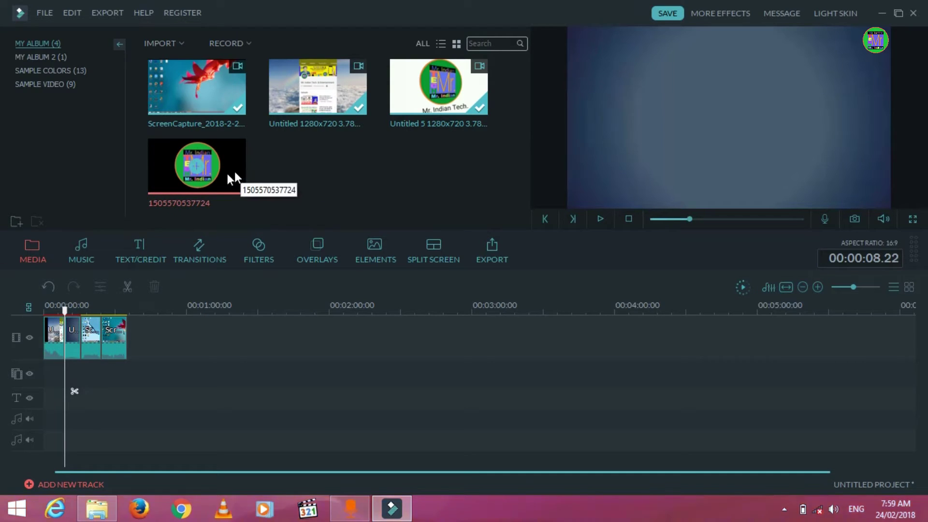
pyautogui.moveTo(213, 194); pyautogui.dragTo(50, 366)
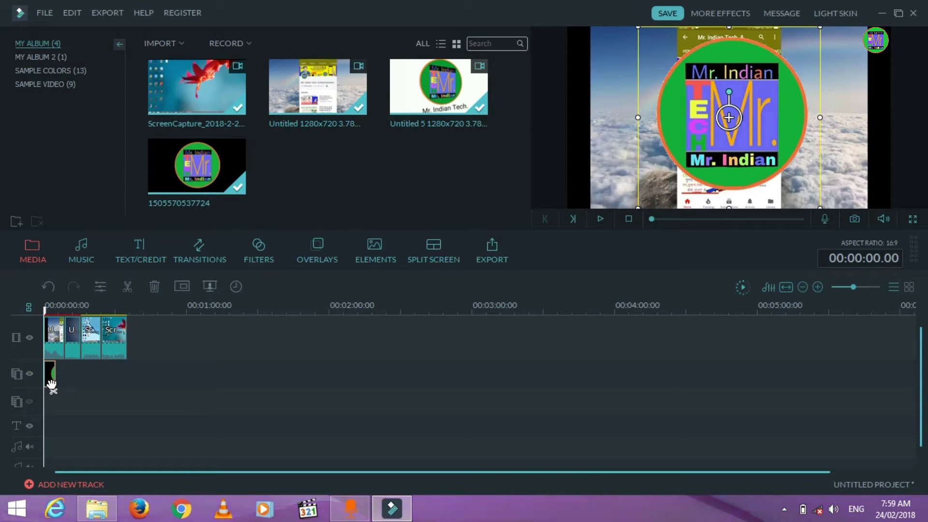
pyautogui.click(71, 378)
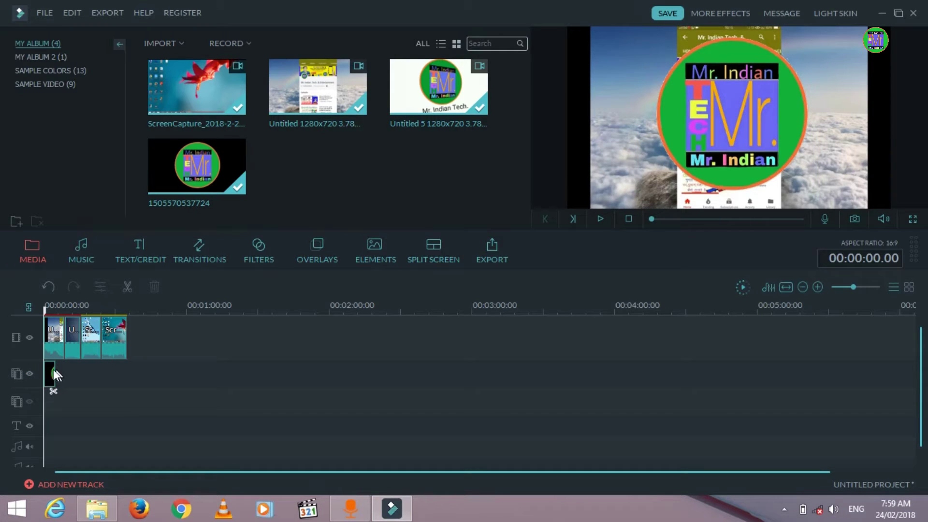
# Shrink the logo overlay to a small badge and place it in the upper-left corner of the video frame.
pyautogui.click(50, 371)
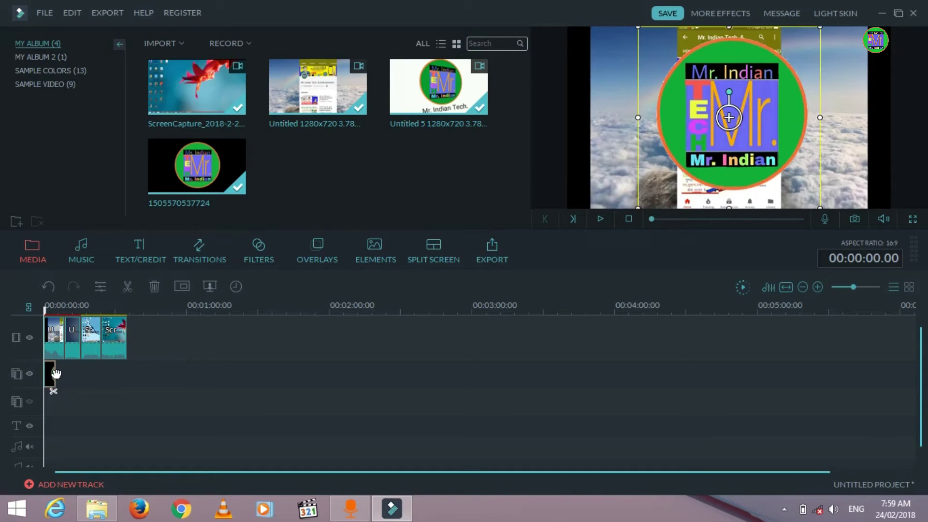
pyautogui.moveTo(686, 173); pyautogui.dragTo(644, 144)
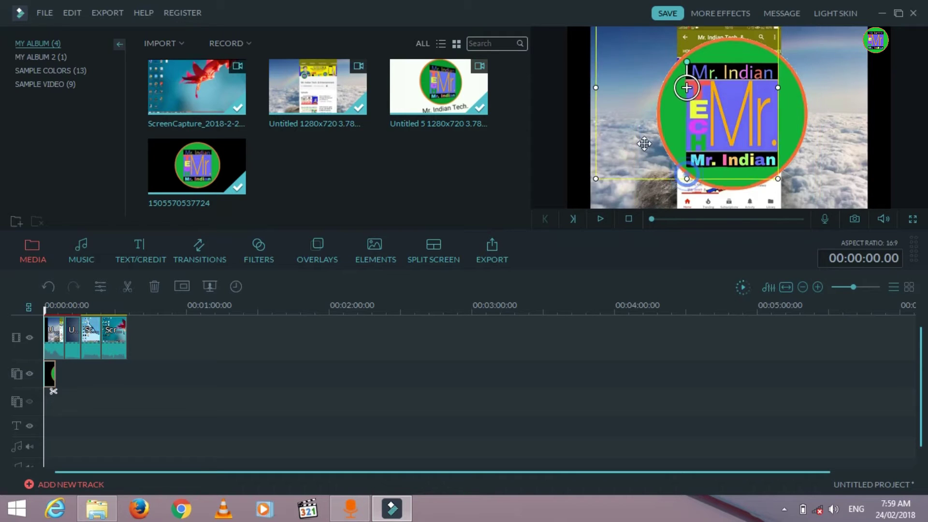
pyautogui.moveTo(777, 179); pyautogui.dragTo(641, 70)
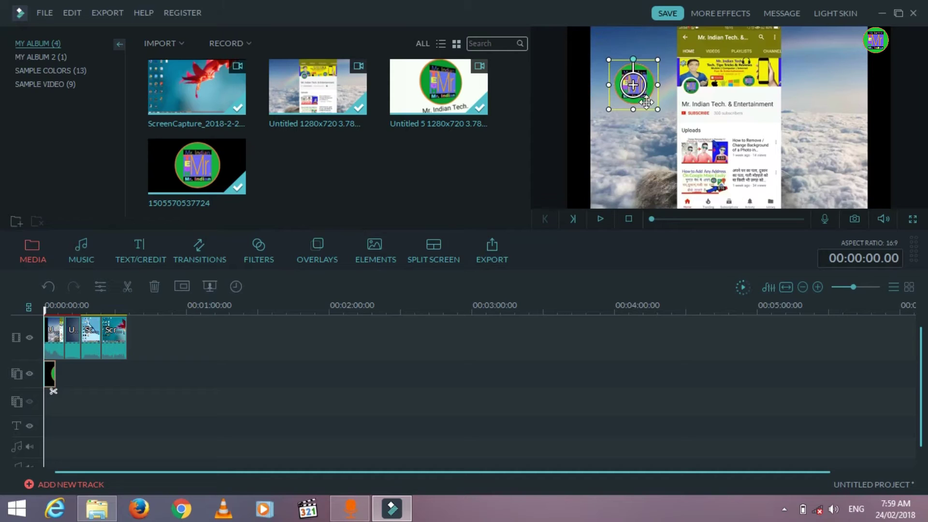
pyautogui.moveTo(655, 106); pyautogui.dragTo(602, 35)
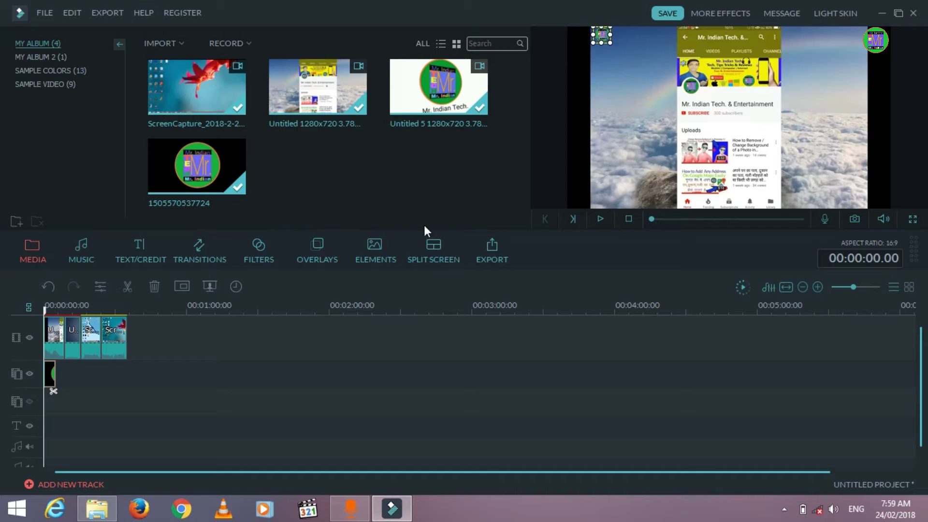
pyautogui.click(235, 345)
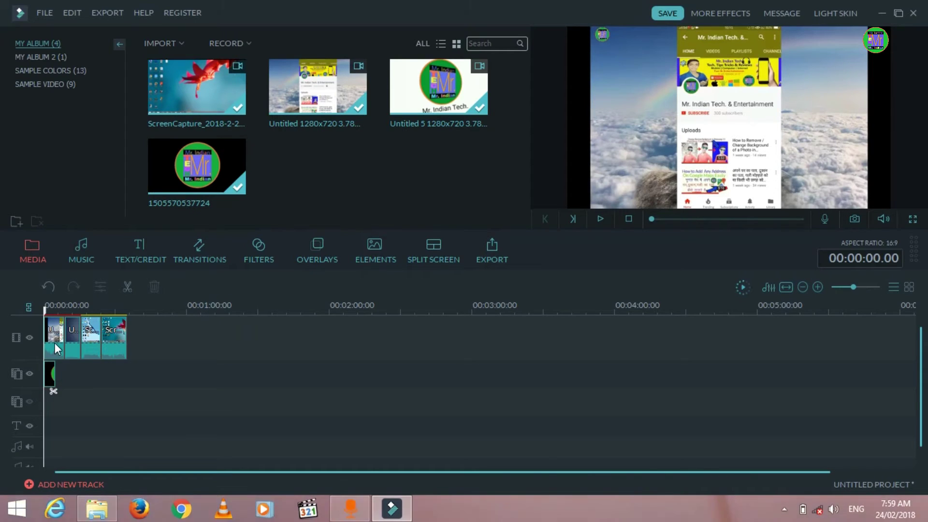
# Extend the logo overlay to the end of the last video clip at 00:00:35.05.
pyautogui.moveTo(44, 309)
pyautogui.mouseDown()
pyautogui.moveTo(69, 323)
pyautogui.moveTo(54, 323)
pyautogui.mouseUp()
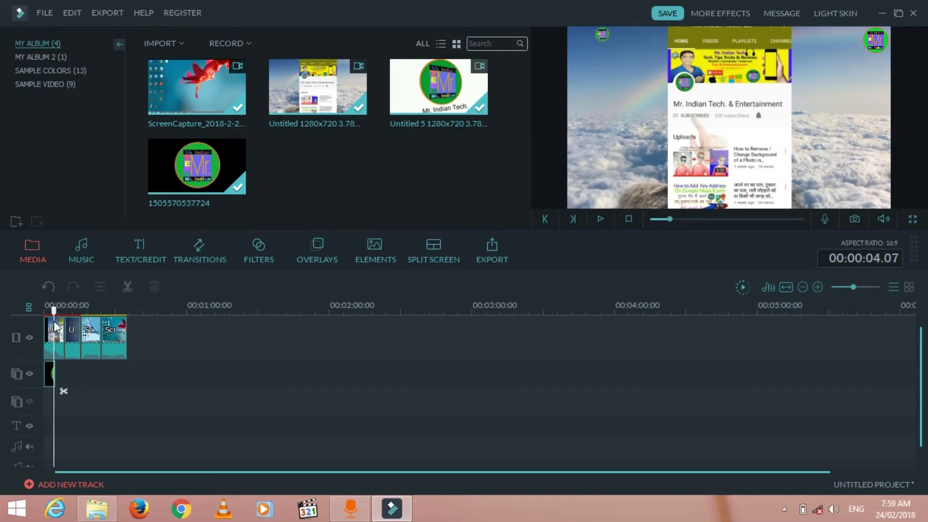
pyautogui.click(55, 371)
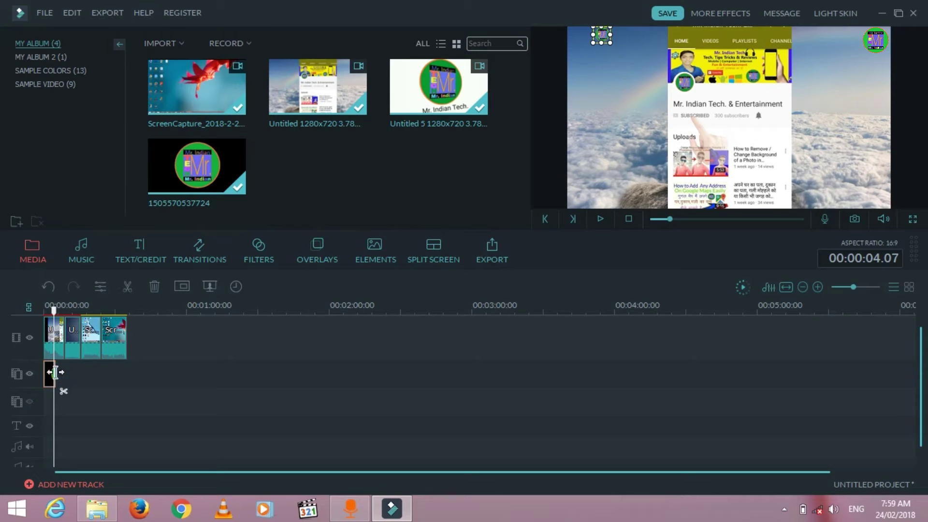
pyautogui.moveTo(54, 372); pyautogui.dragTo(127, 375)
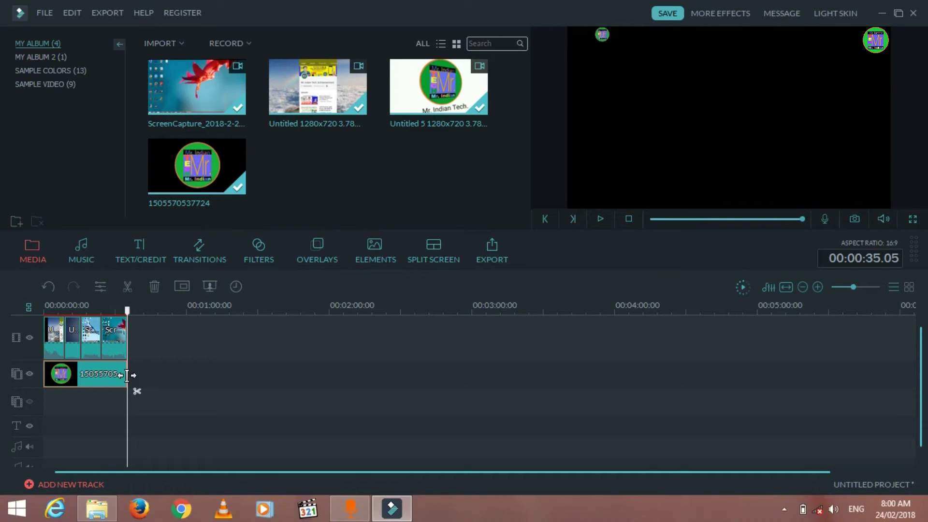
# Play the timeline from 00:00:18.21 to check the logo over the ScreenCapture footage.
pyautogui.click(88, 309)
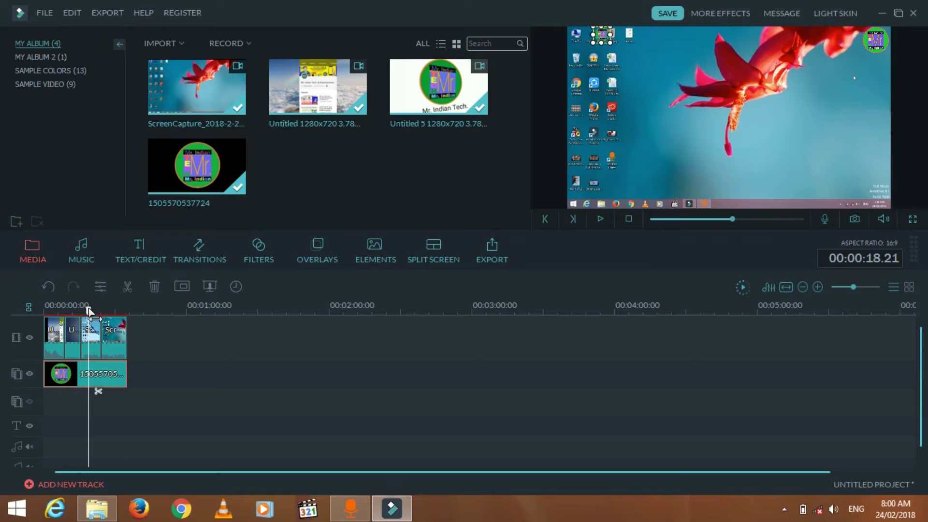
pyautogui.press('space')
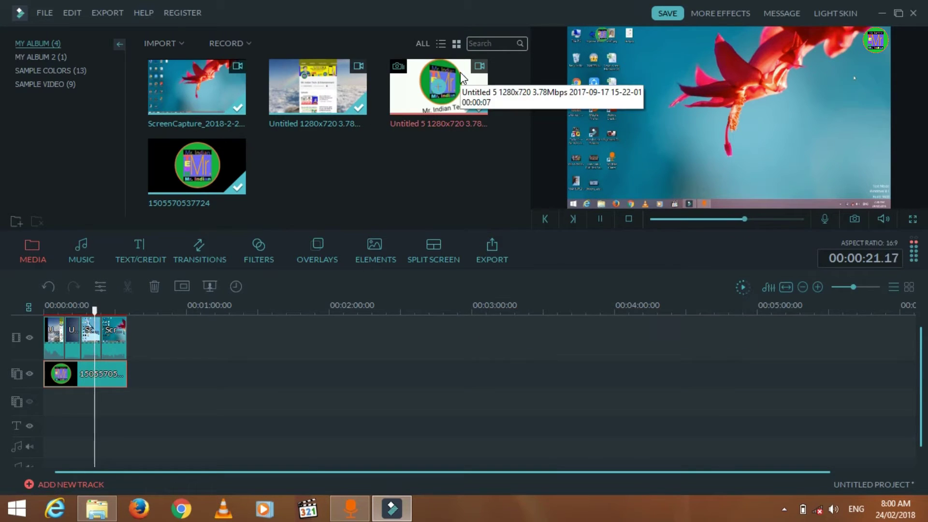
pyautogui.press('space')
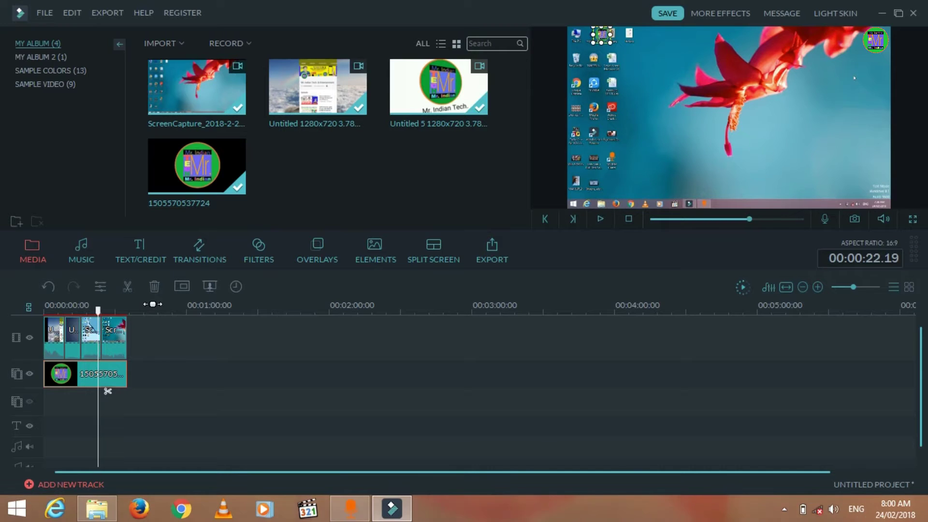
# Move the logo overlay to the upper-right corner of the video frame and return the playhead to the timeline's start.
pyautogui.moveTo(608, 35); pyautogui.dragTo(581, 35)
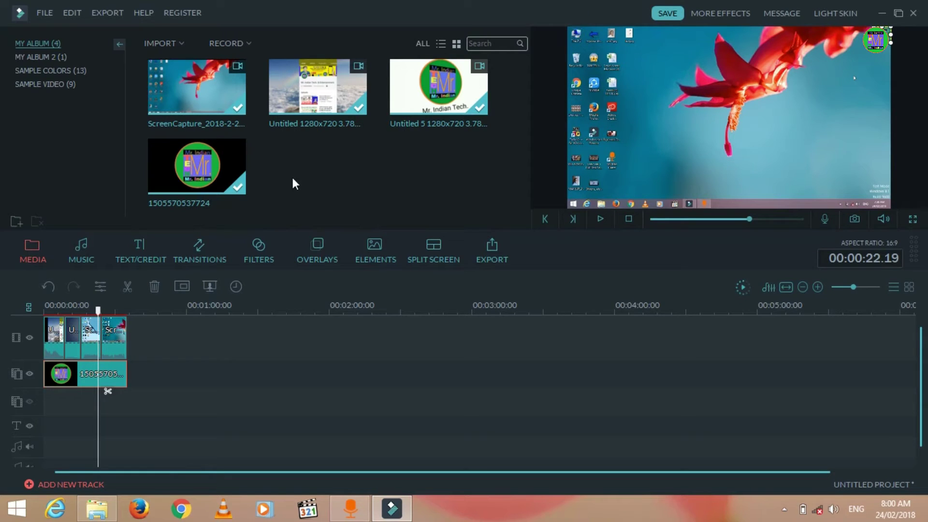
pyautogui.click(137, 340)
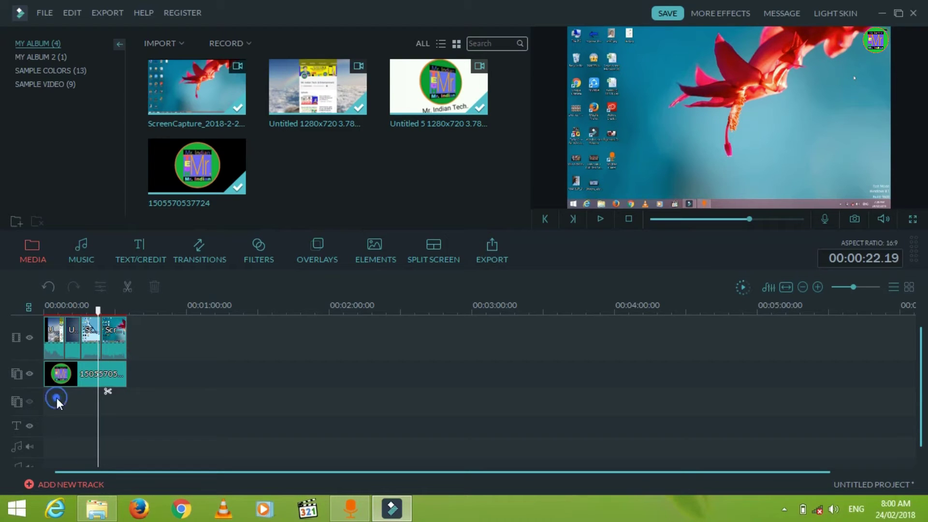
pyautogui.moveTo(94, 312); pyautogui.dragTo(36, 305)
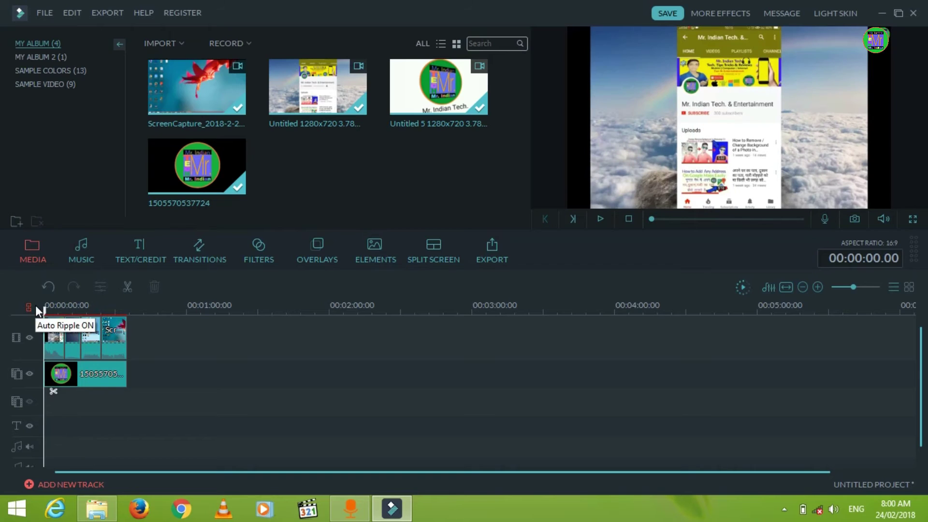
# Add the LowerThirds 20 title from the lower thirds to the text track, starting at 00:00:03.22.
pyautogui.click(144, 254)
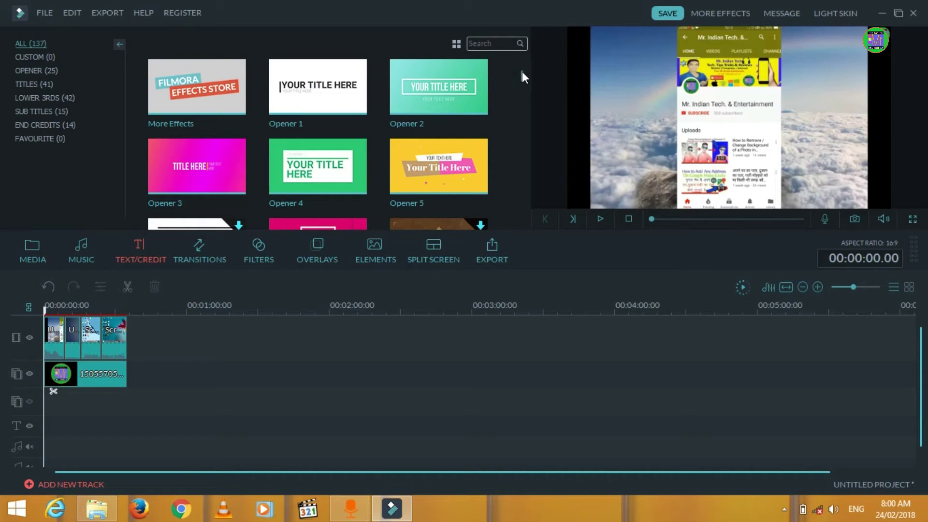
pyautogui.scroll(-2, 522, 73)
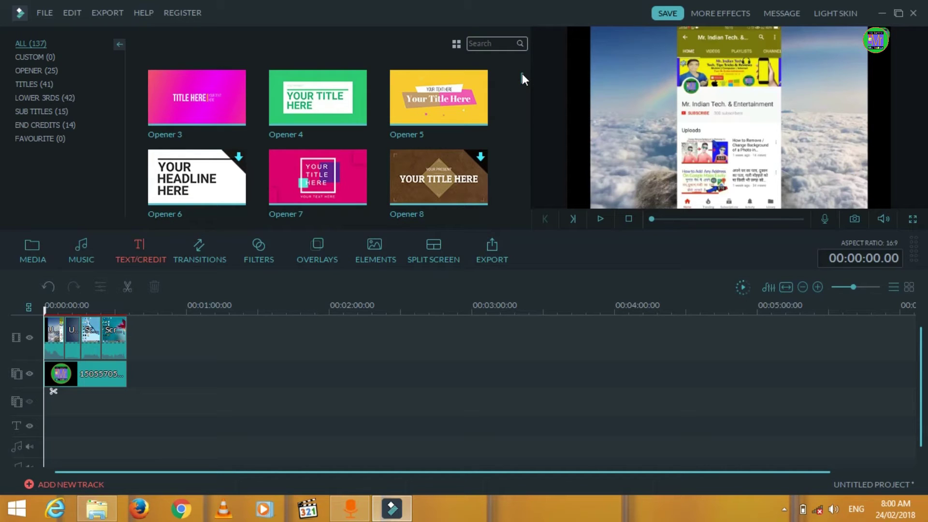
pyautogui.scroll(-2, 522, 74)
pyautogui.scroll(4, 522, 77)
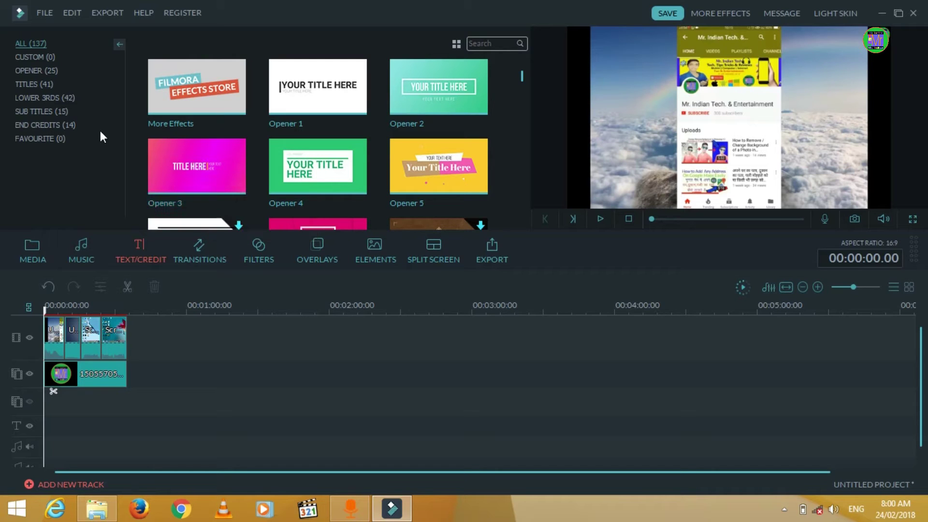
pyautogui.click(37, 98)
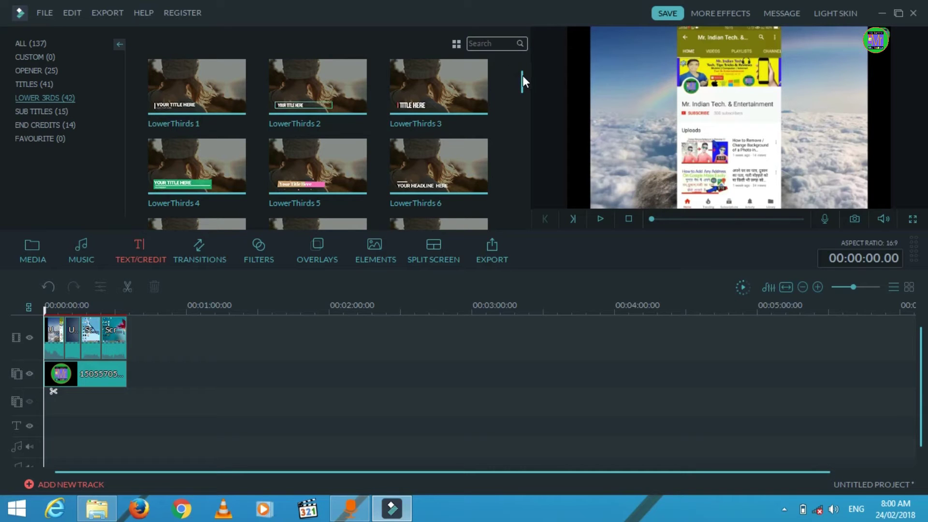
pyautogui.moveTo(523, 76); pyautogui.dragTo(521, 137)
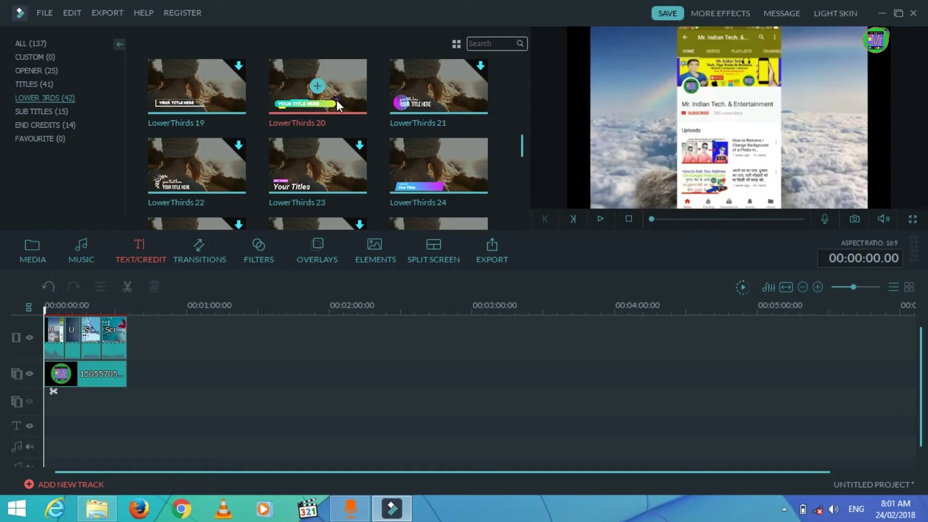
pyautogui.moveTo(336, 100); pyautogui.dragTo(195, 355)
pyautogui.moveTo(42, 460); pyautogui.dragTo(59, 426)
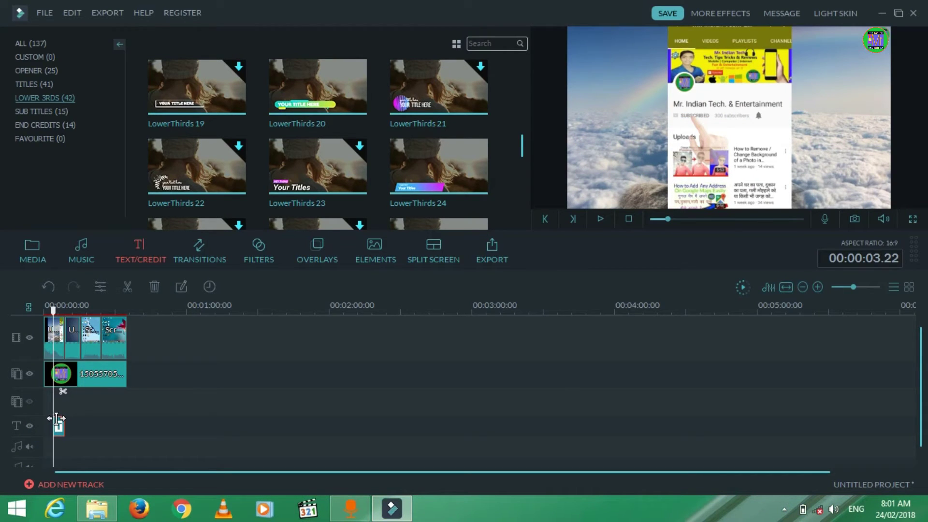
# Replace the lower-third title's placeholder text with "MR. INDIAN TECH. & ENTERTAINMENT".
pyautogui.doubleClick(56, 418)
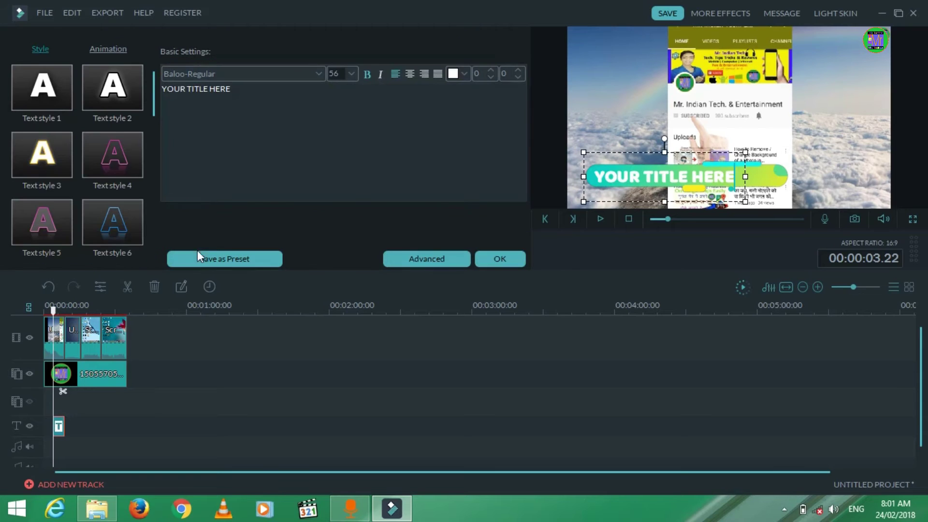
pyautogui.hotkey('ctrl', 'a')
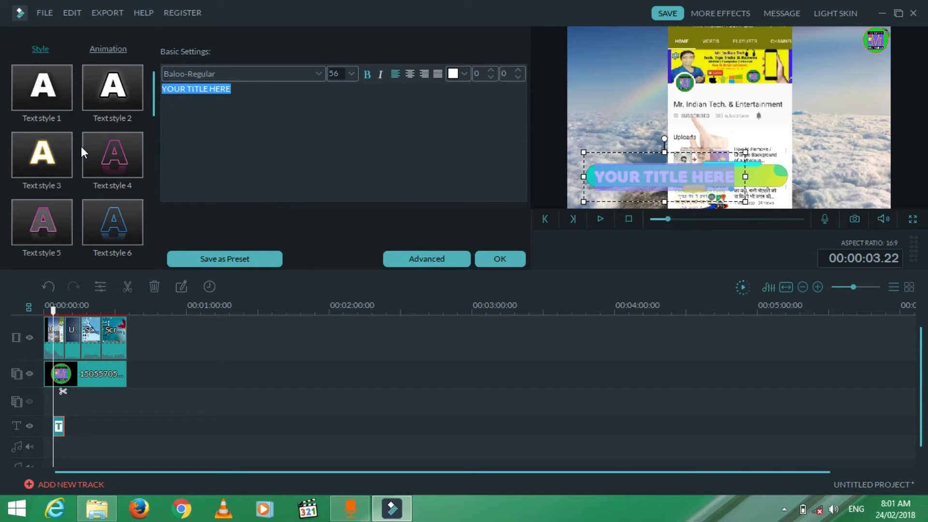
pyautogui.write('MR. INDIA')
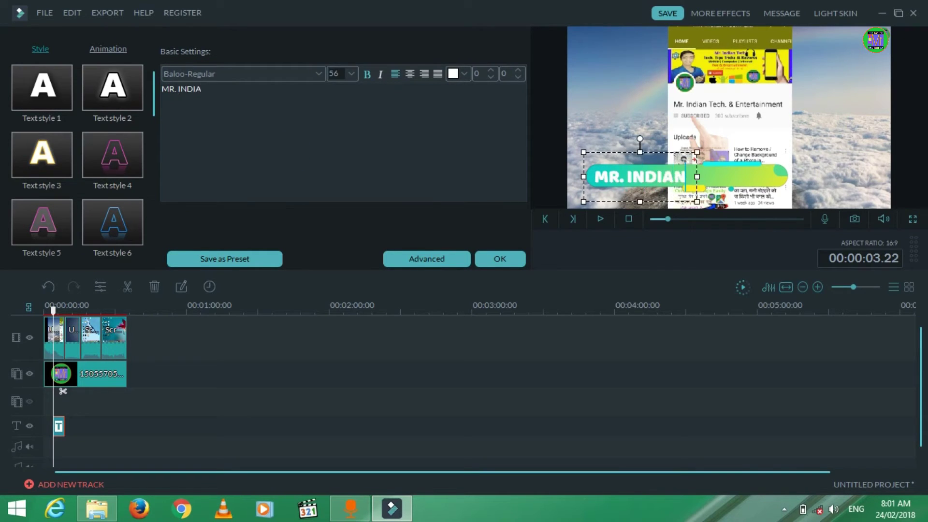
pyautogui.write('N TECH')
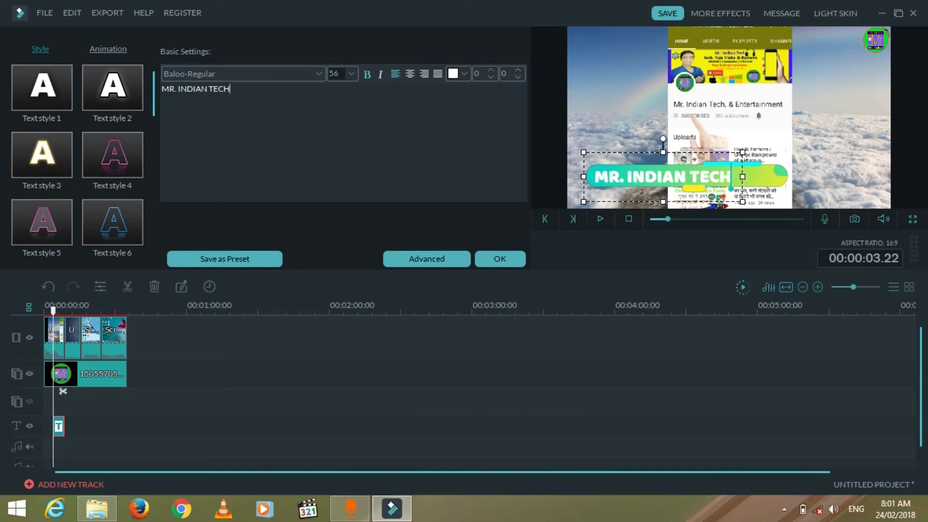
pyautogui.write('. & E')
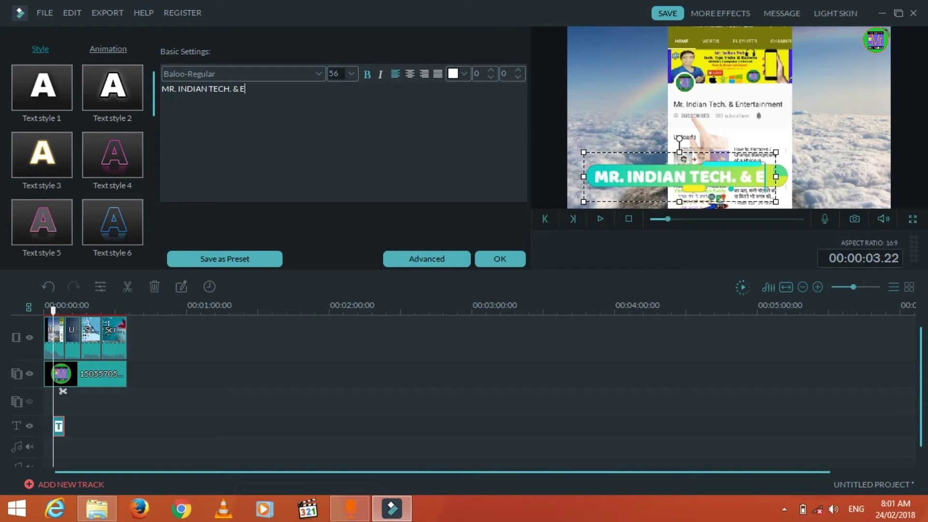
pyautogui.write('NTERTAINMENT')
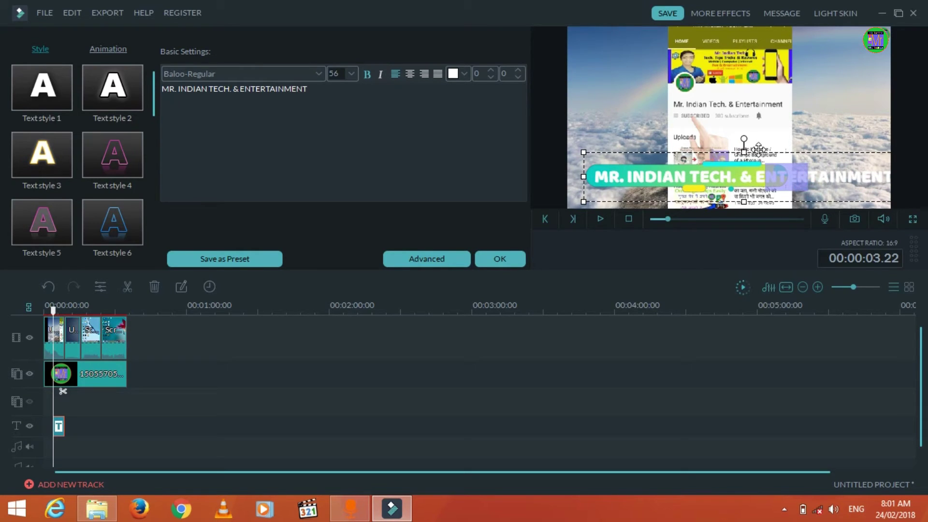
# Shrink the title text and position it so the whole line fits inside the lower-third banner.
pyautogui.moveTo(758, 149); pyautogui.dragTo(660, 90)
pyautogui.moveTo(803, 140); pyautogui.dragTo(664, 128)
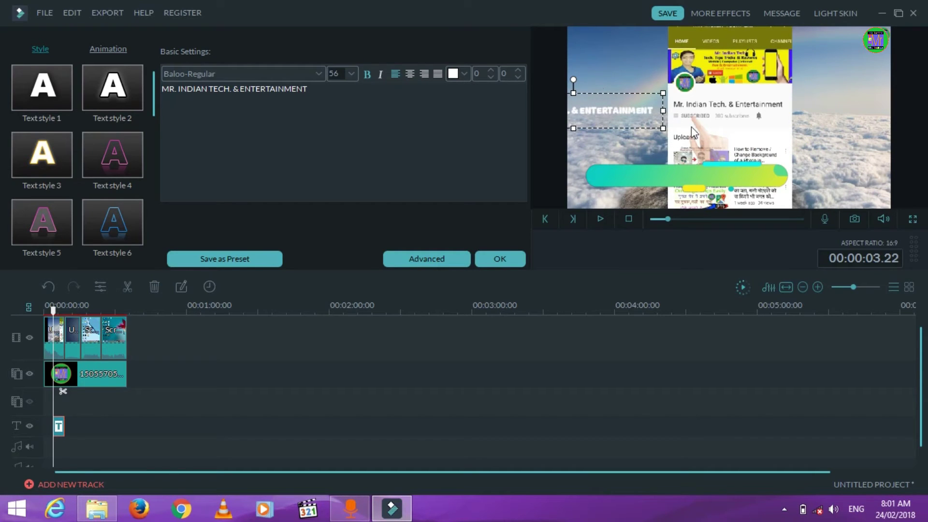
pyautogui.moveTo(614, 97); pyautogui.dragTo(722, 155)
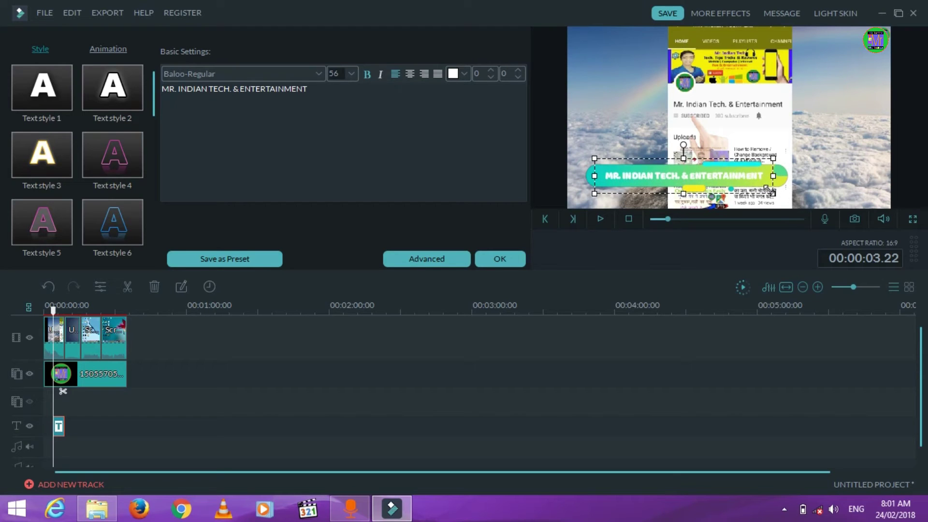
pyautogui.moveTo(773, 194); pyautogui.dragTo(787, 200)
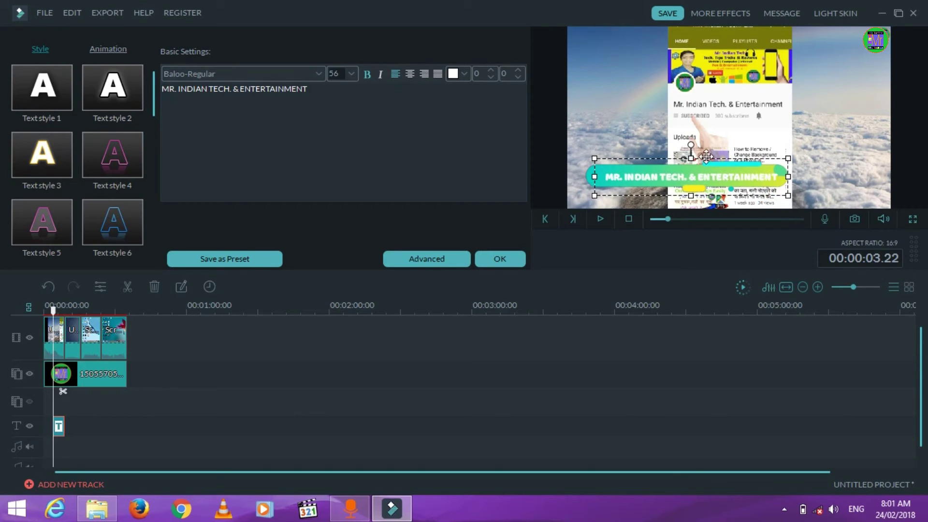
pyautogui.moveTo(704, 153); pyautogui.dragTo(696, 153)
# Color the whole title text magenta, apply the title edits and preview the banner over the video.
pyautogui.moveTo(500, 102); pyautogui.dragTo(131, 104)
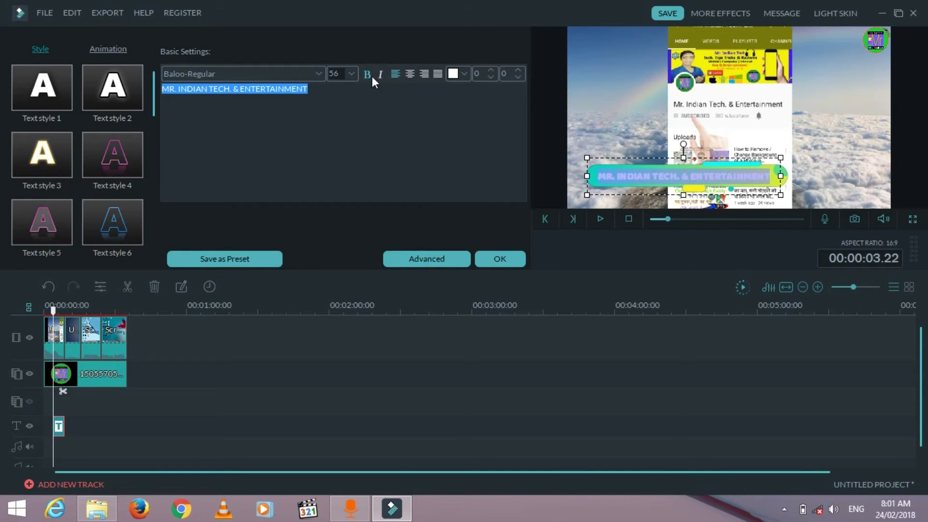
pyautogui.click(463, 75)
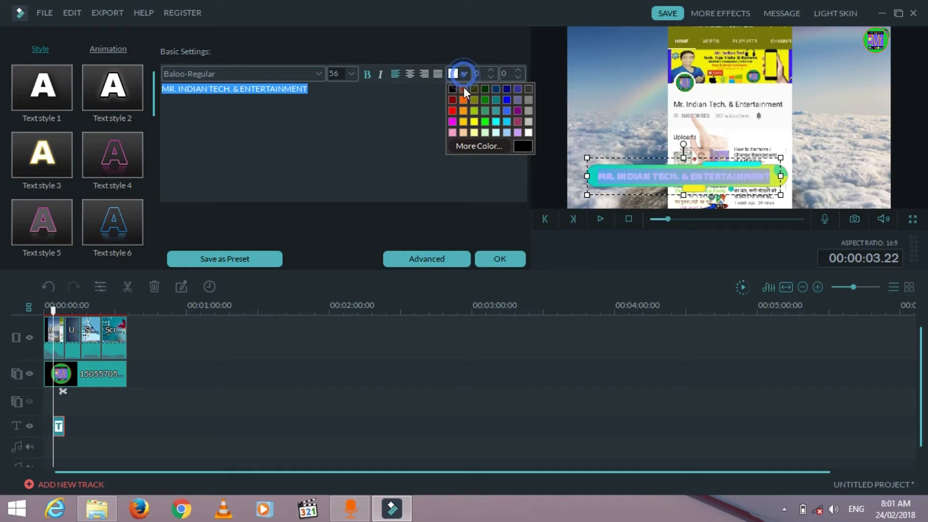
pyautogui.click(453, 121)
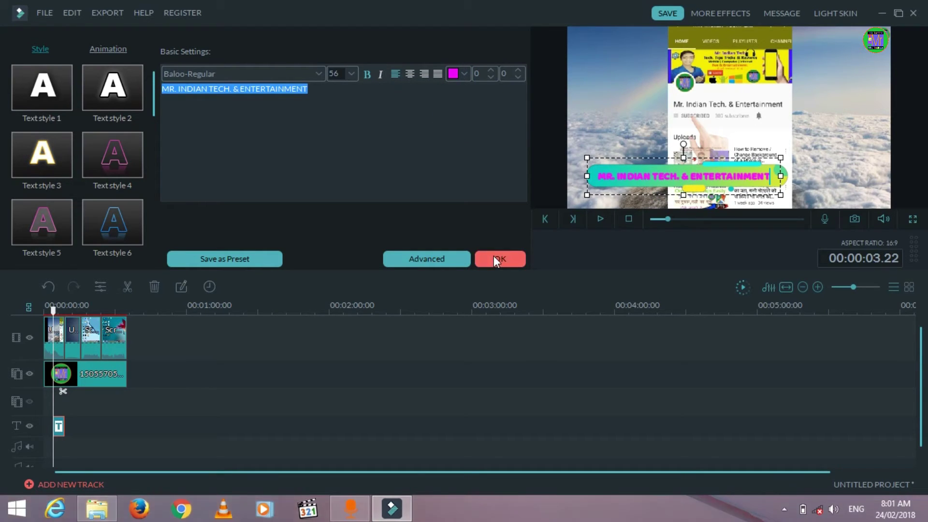
pyautogui.click(494, 258)
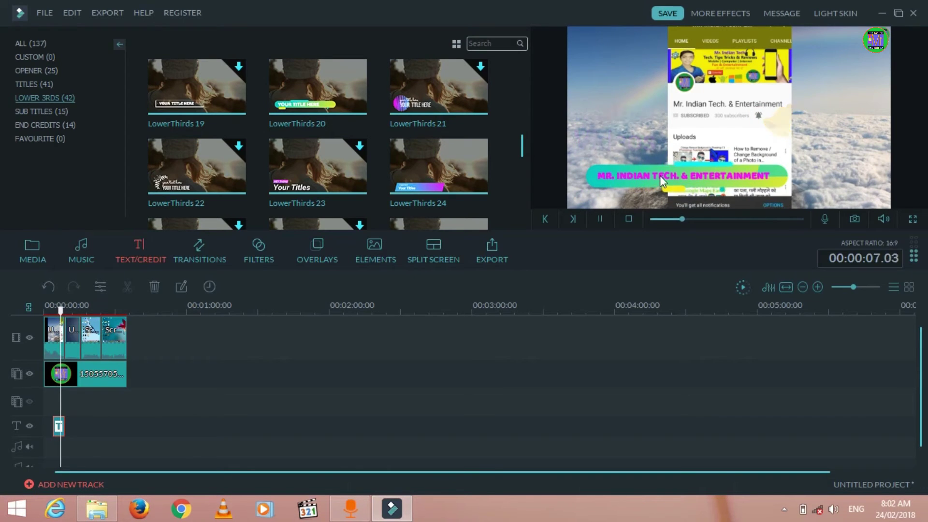
pyautogui.press('space')
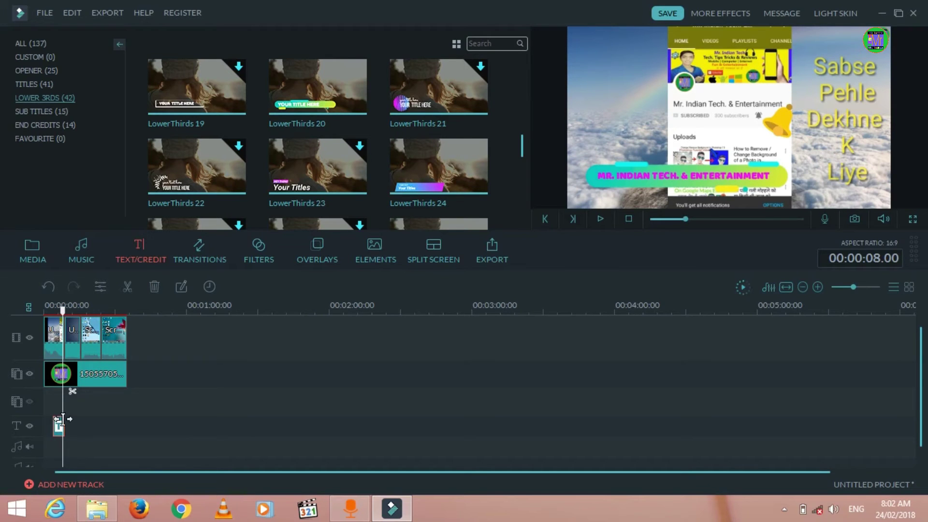
# Try to shorten the title clip from its end and undo the change.
pyautogui.moveTo(63, 419)
pyautogui.mouseDown()
pyautogui.moveTo(124, 424)
pyautogui.moveTo(53, 421)
pyautogui.mouseUp()
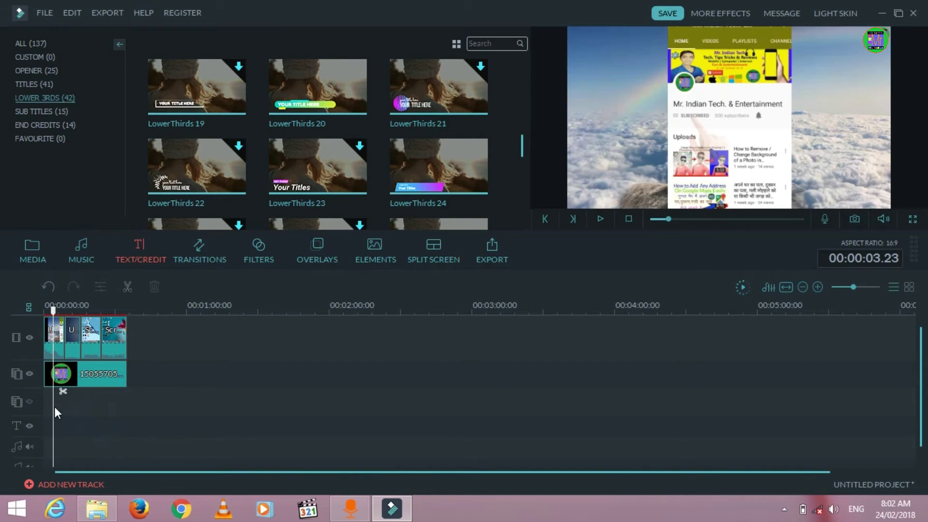
pyautogui.hotkey('ctrl', 'z')
pyautogui.click(129, 448)
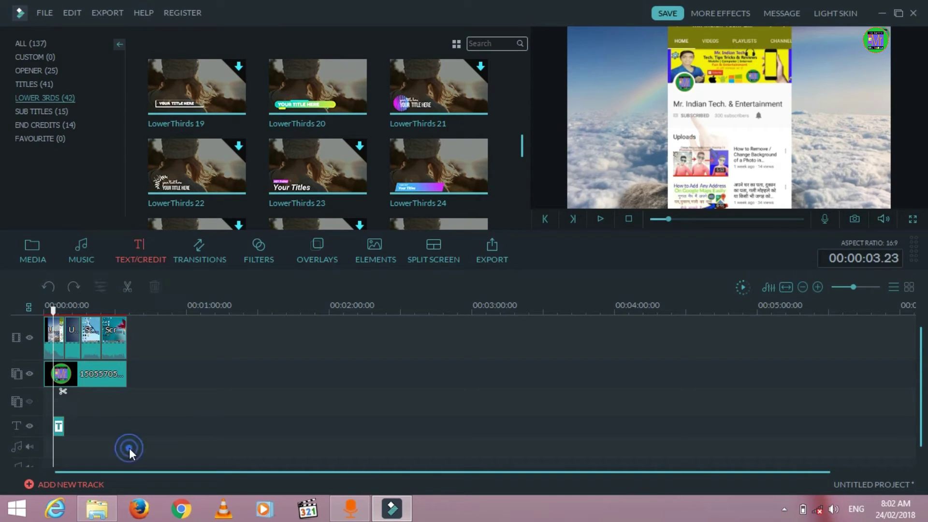
# Add the Alan_Walker_-_Faded song from My Music to the music track, starting at 00:00:03.22 in line with the title clip.
pyautogui.click(80, 247)
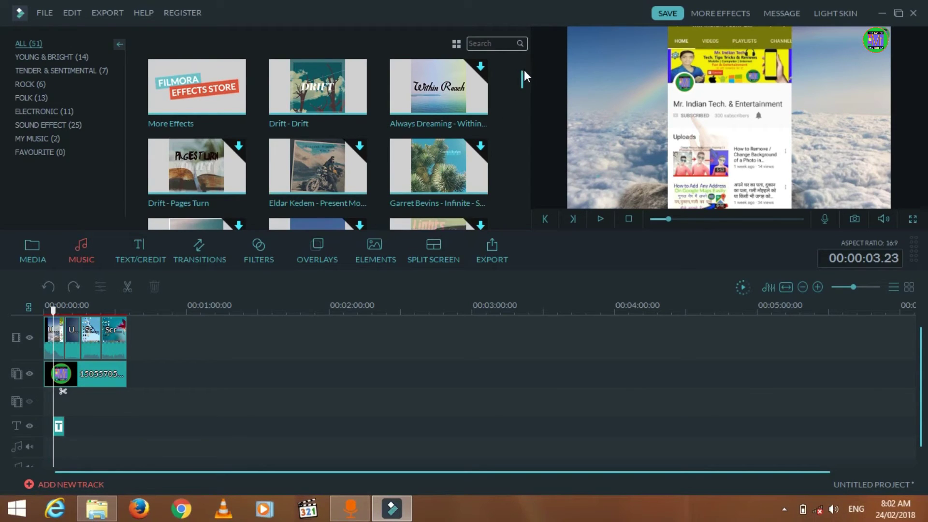
pyautogui.moveTo(524, 71); pyautogui.dragTo(515, 221)
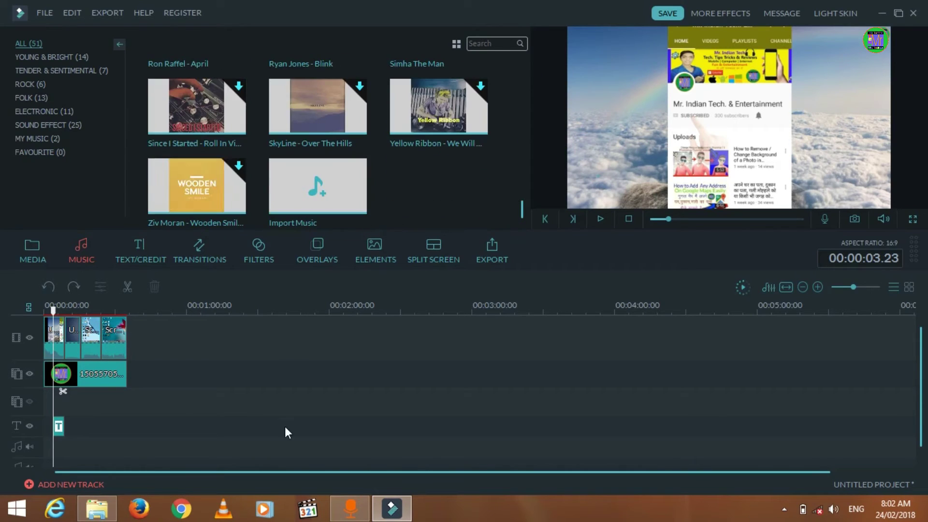
pyautogui.click(295, 202)
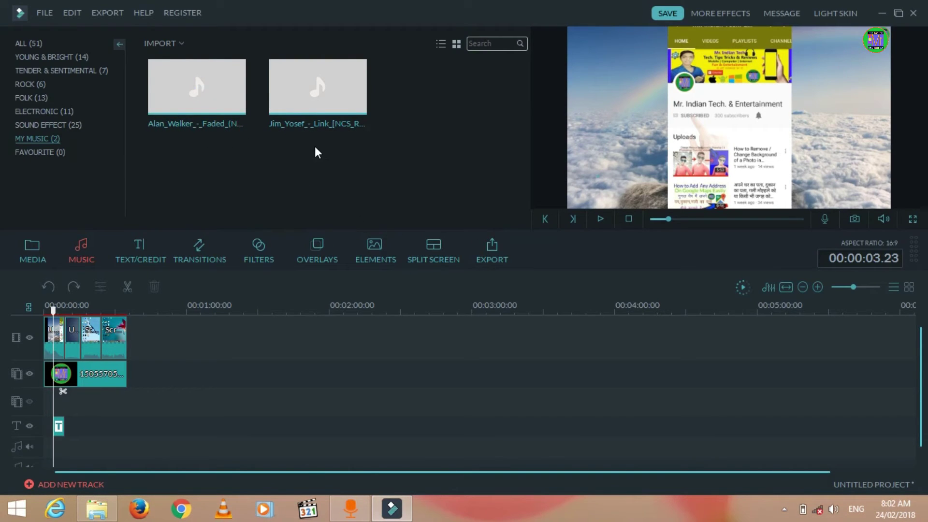
pyautogui.click(231, 99)
pyautogui.moveTo(232, 99); pyautogui.dragTo(54, 421)
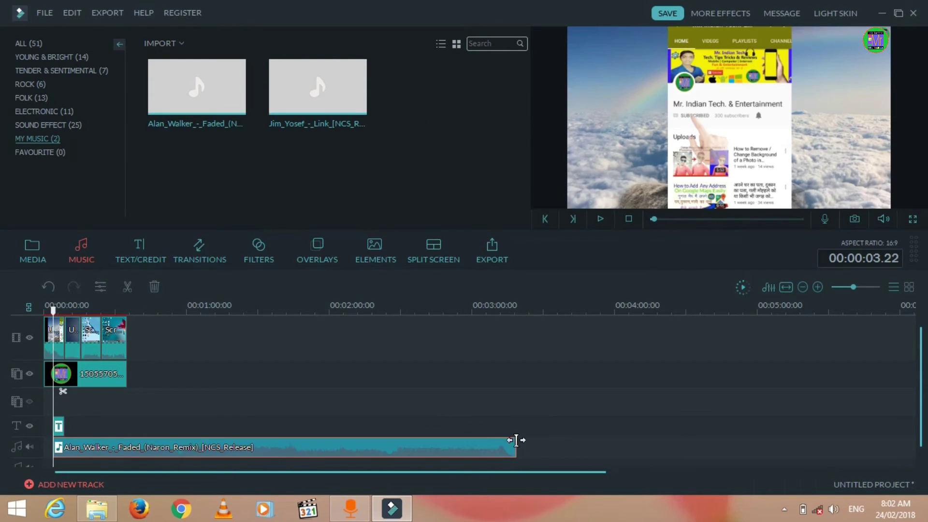
# Trim the music clip's end to the last video clip's end at 00:00:35.05 and lower its volume well below the default.
pyautogui.moveTo(517, 440); pyautogui.dragTo(129, 451)
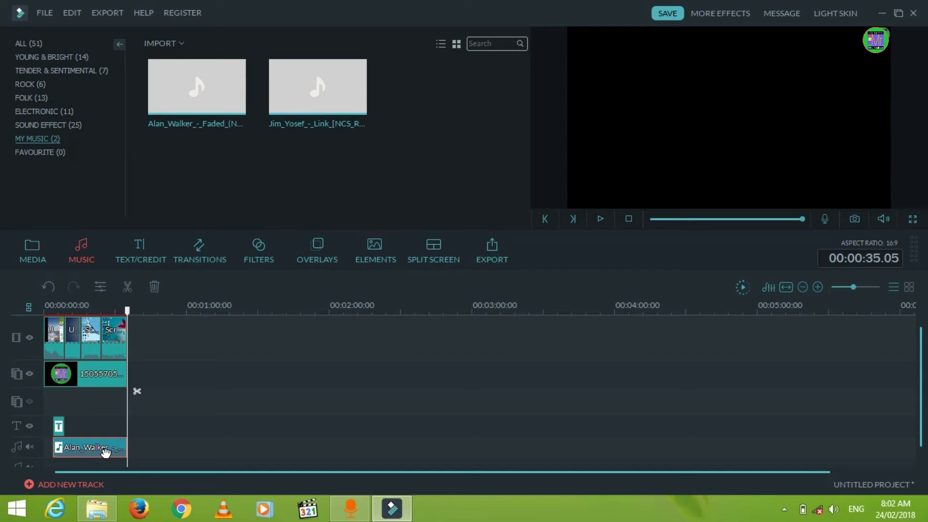
pyautogui.doubleClick(105, 451)
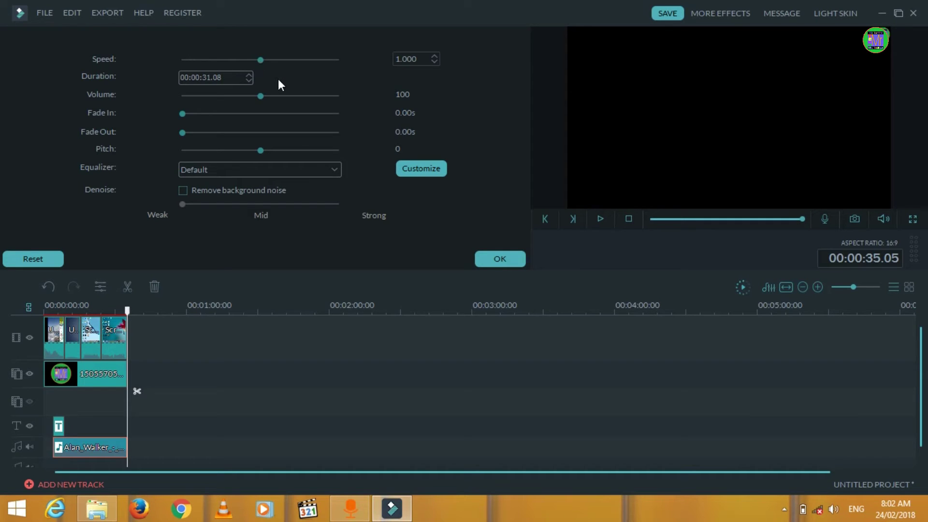
pyautogui.moveTo(257, 95); pyautogui.dragTo(193, 93)
pyautogui.click(492, 253)
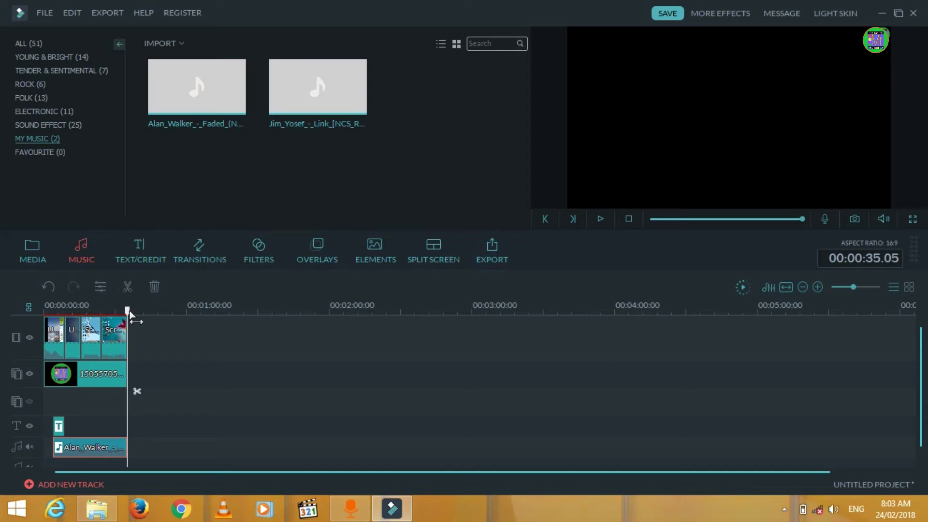
# Play the timeline from the start to check the background music and the title banner.
pyautogui.moveTo(129, 312); pyautogui.dragTo(32, 305)
pyautogui.press('space')
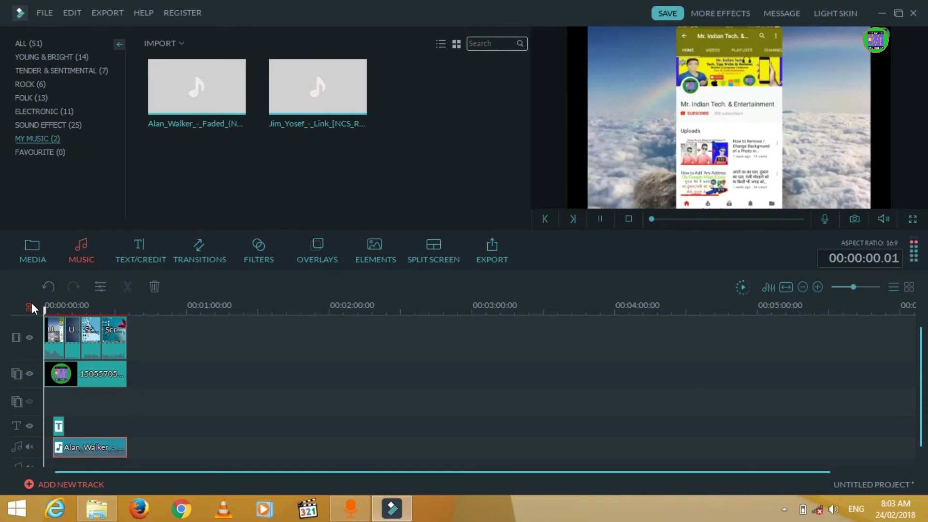
pyautogui.press('space')
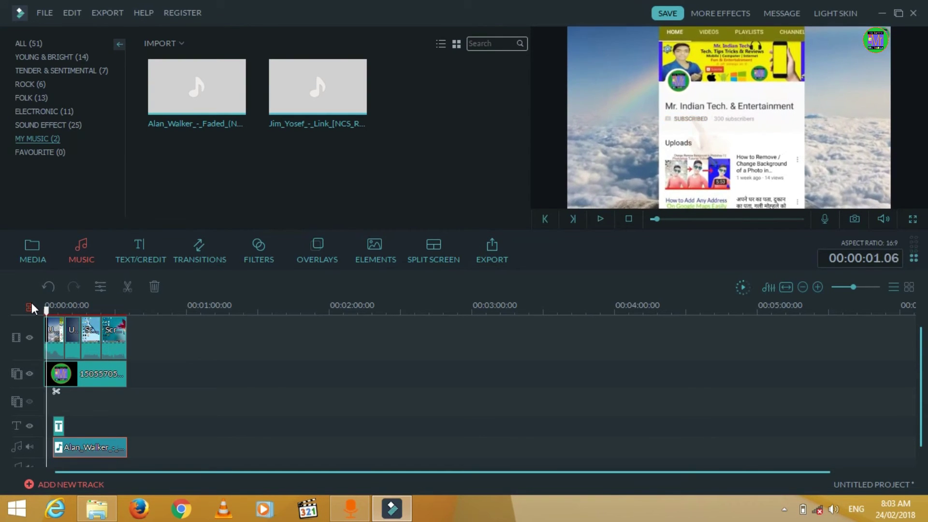
pyautogui.press('space')
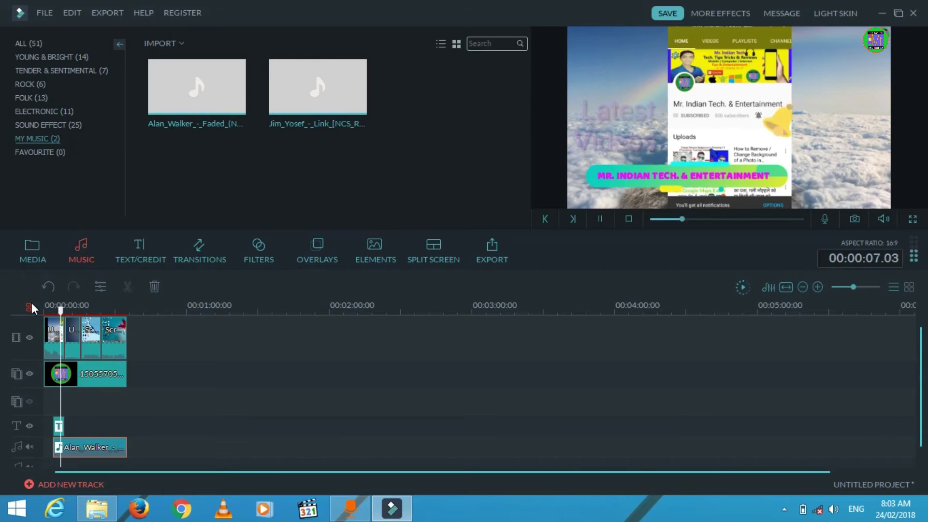
pyautogui.press('space')
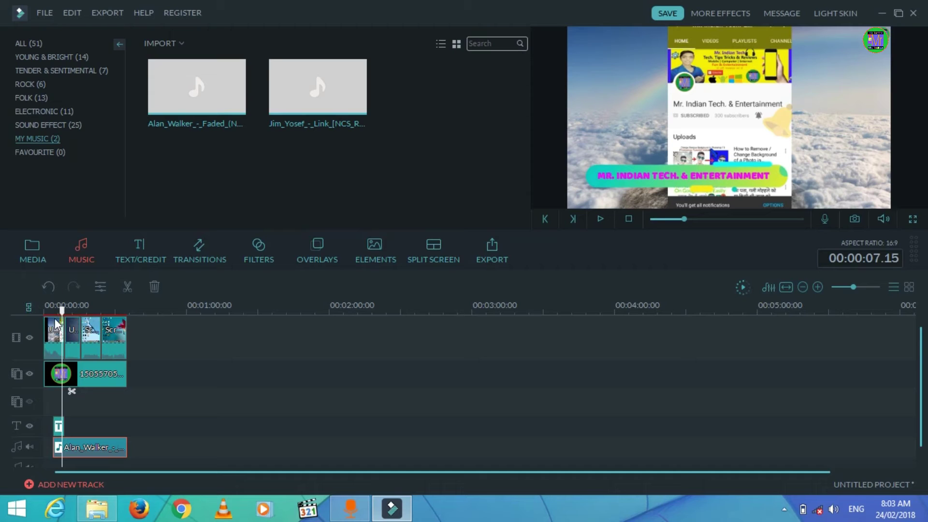
# Add the Col_whisk transition between the first and second video clips and play across the cut to preview it.
pyautogui.click(58, 323)
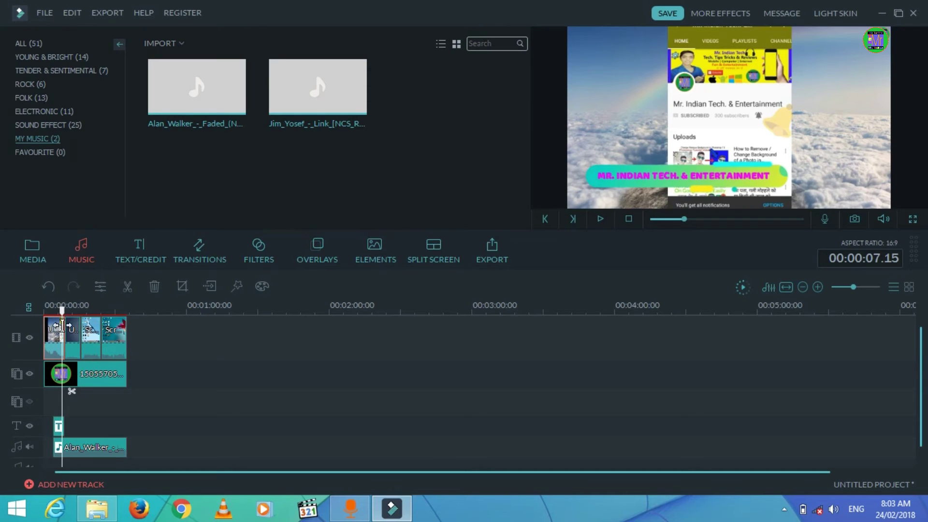
pyautogui.click(58, 307)
pyautogui.moveTo(59, 312); pyautogui.dragTo(56, 309)
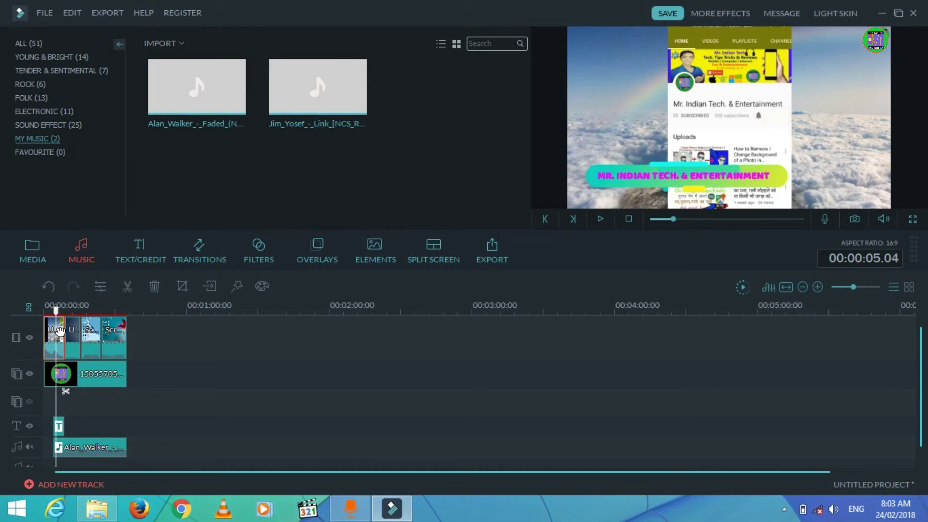
pyautogui.click(208, 253)
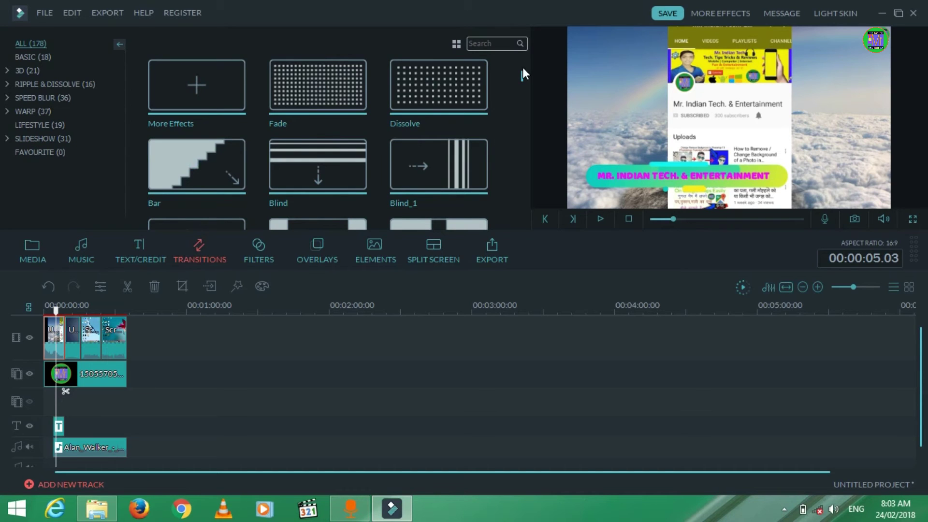
pyautogui.moveTo(523, 79)
pyautogui.mouseDown()
pyautogui.moveTo(520, 121)
pyautogui.moveTo(520, 86)
pyautogui.mouseUp()
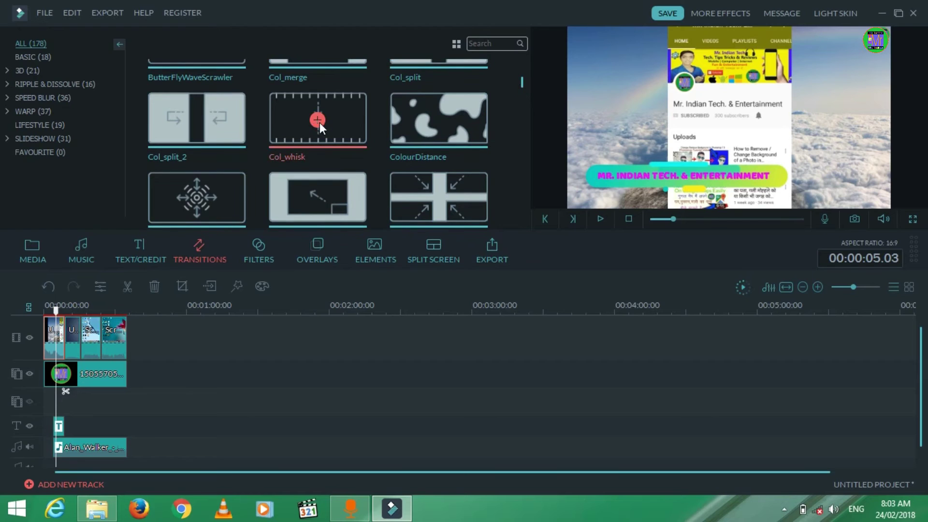
pyautogui.click(320, 122)
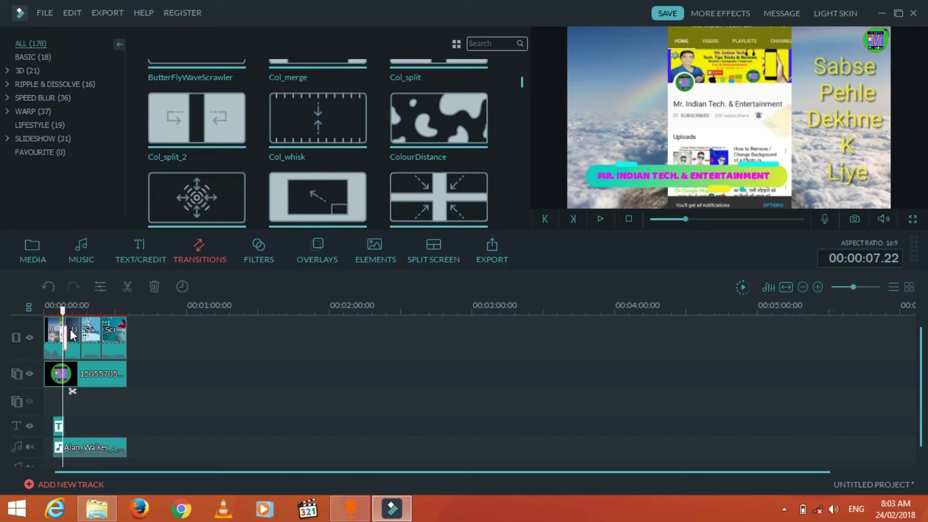
pyautogui.press('space')
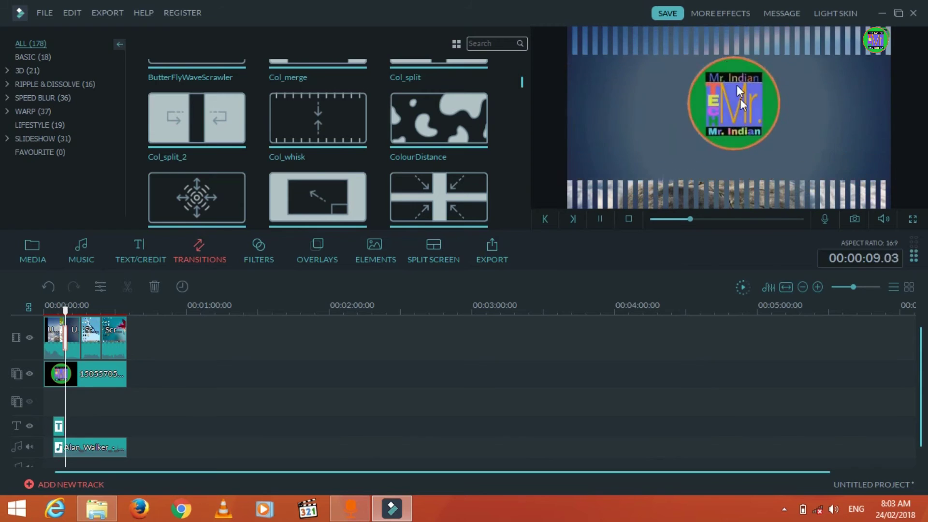
pyautogui.press('space')
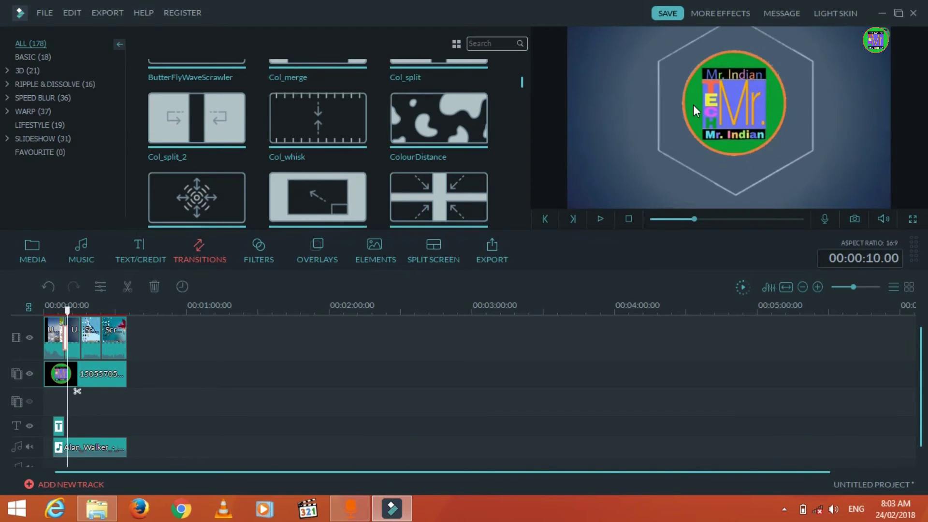
# Add the transition with outward-pointing arrows between the second and third video clips and preview it from 00:00:14.18.
pyautogui.click(200, 199)
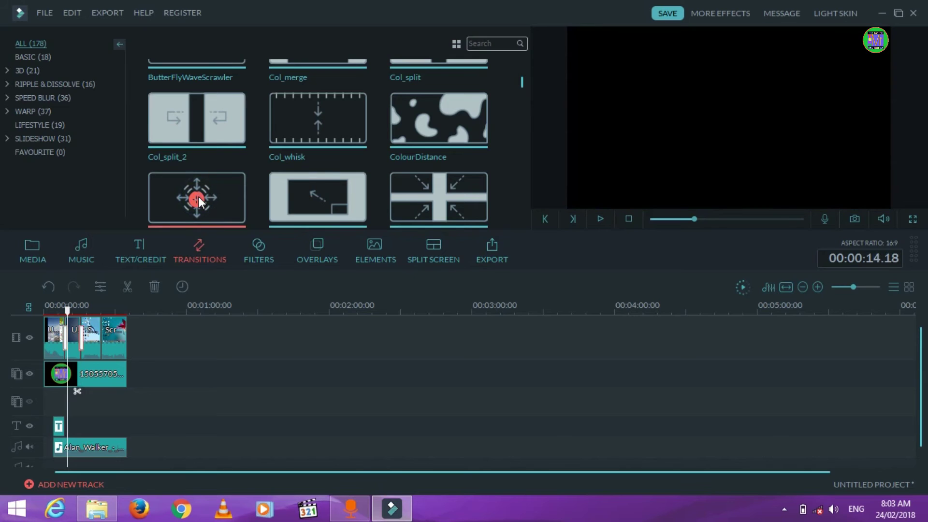
pyautogui.click(78, 313)
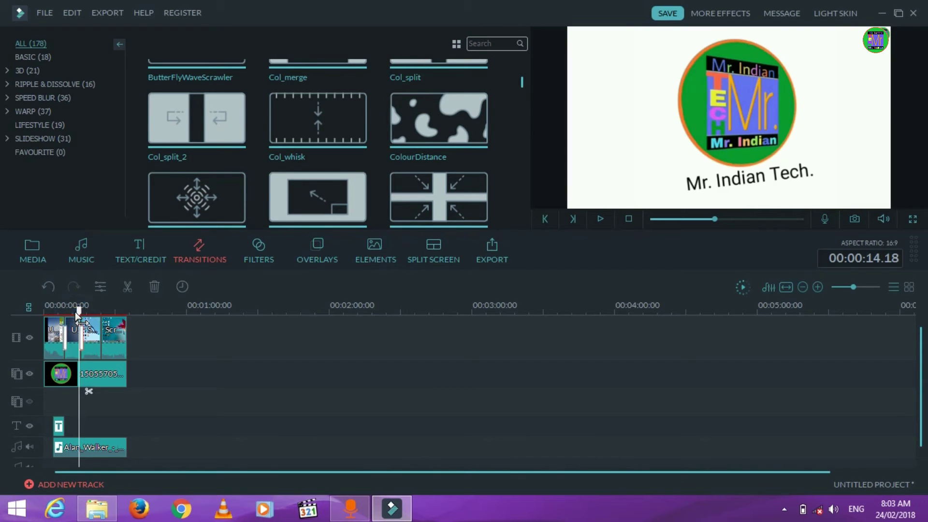
pyautogui.press('space')
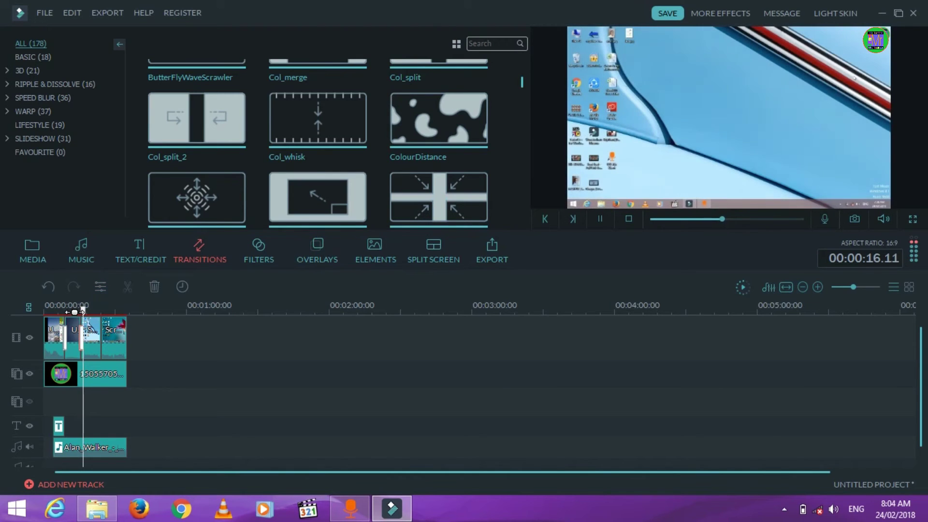
pyautogui.press('space')
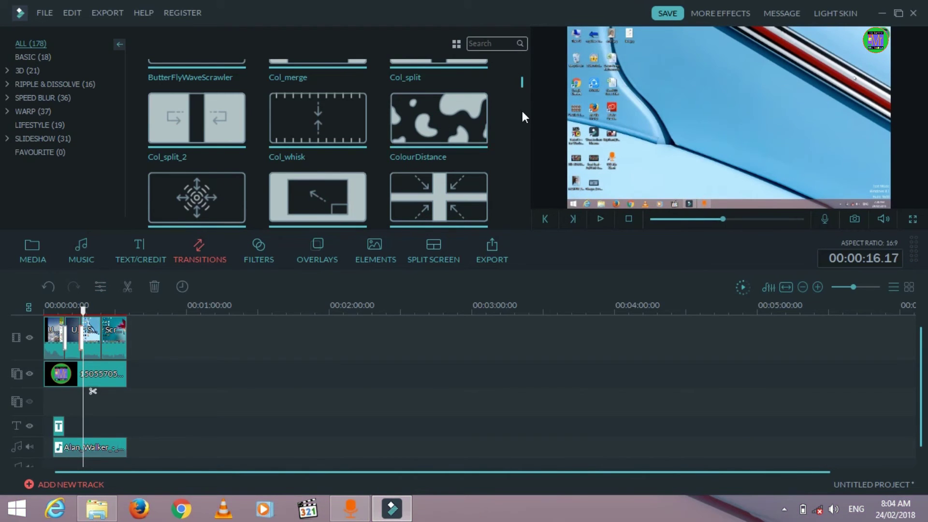
pyautogui.moveTo(520, 77); pyautogui.dragTo(527, 103)
# Add the Up-Down 1 filter to the effects track below the second video clip, starting at 00:00:08.22, and preview it.
pyautogui.click(254, 246)
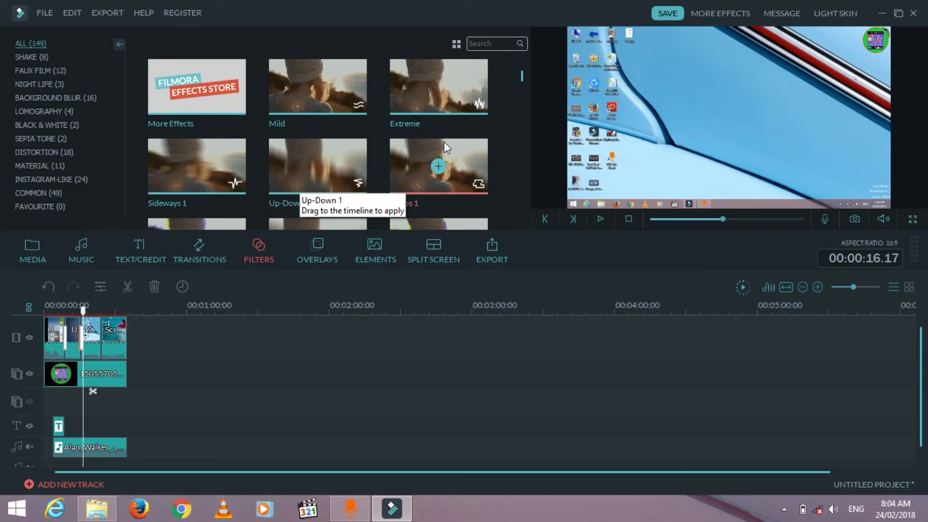
pyautogui.moveTo(521, 89)
pyautogui.mouseDown()
pyautogui.moveTo(521, 105)
pyautogui.moveTo(521, 76)
pyautogui.mouseUp()
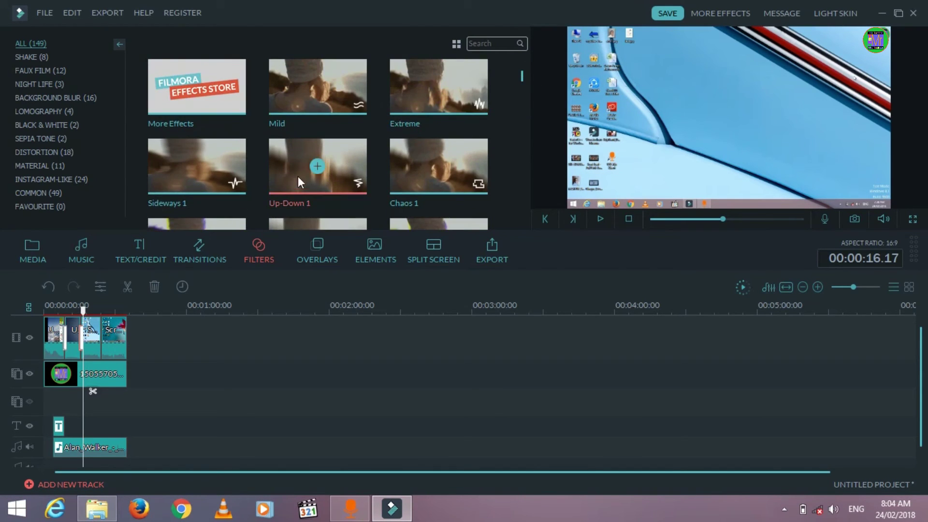
pyautogui.moveTo(293, 177); pyautogui.dragTo(62, 370)
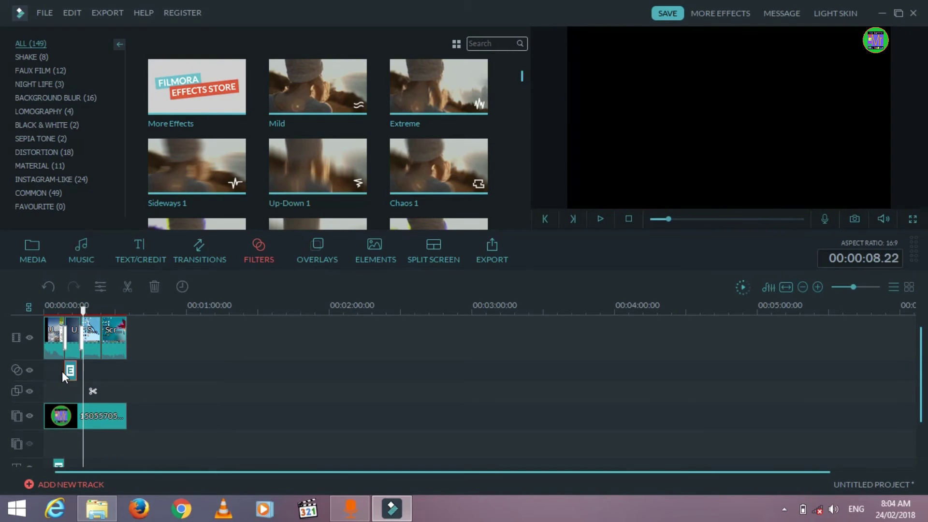
pyautogui.press('space')
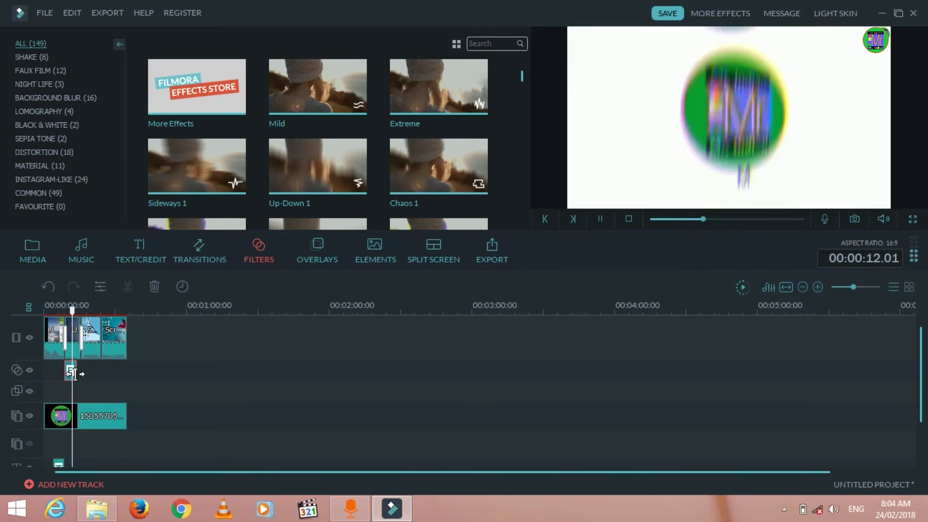
pyautogui.press('space')
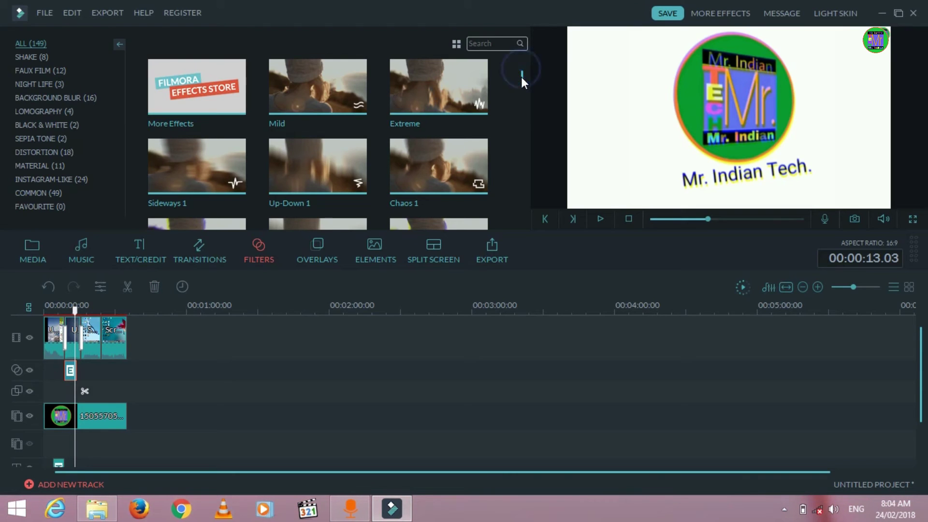
pyautogui.moveTo(523, 75); pyautogui.dragTo(520, 114)
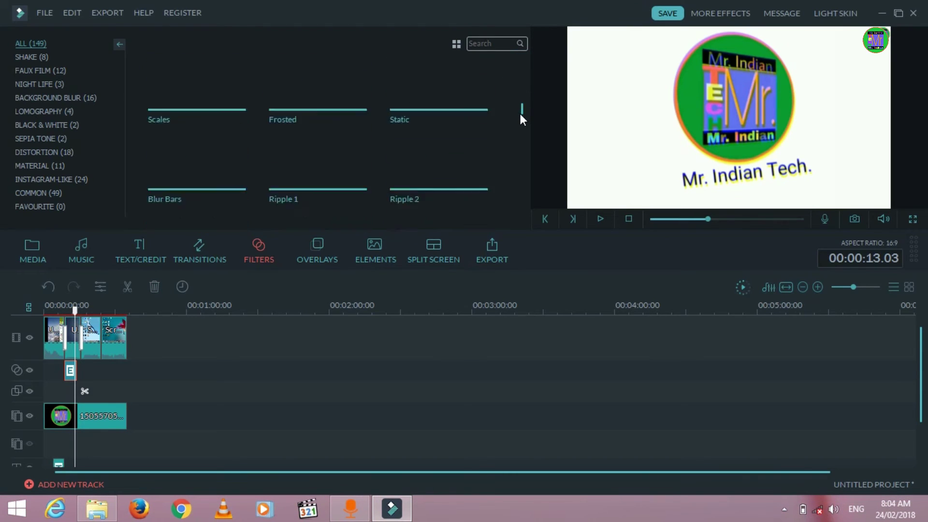
pyautogui.scroll(2, 512, 118)
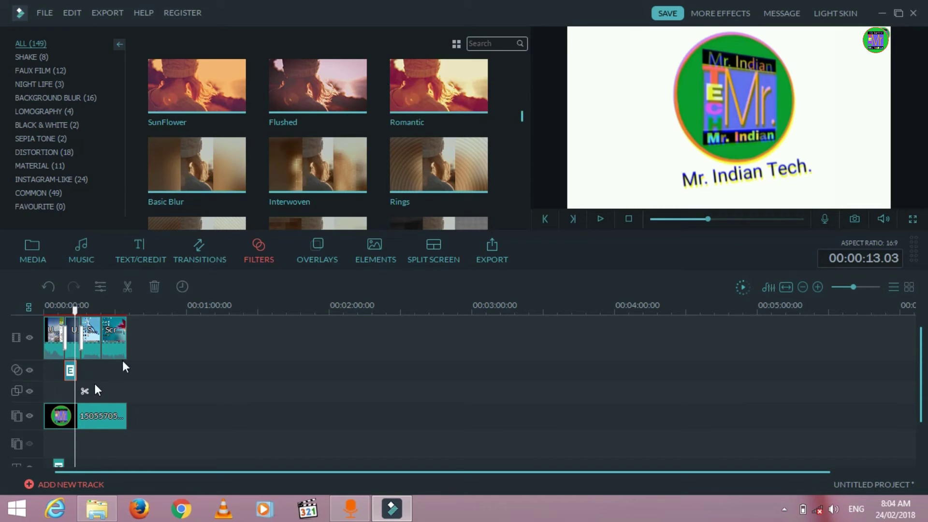
pyautogui.click(191, 337)
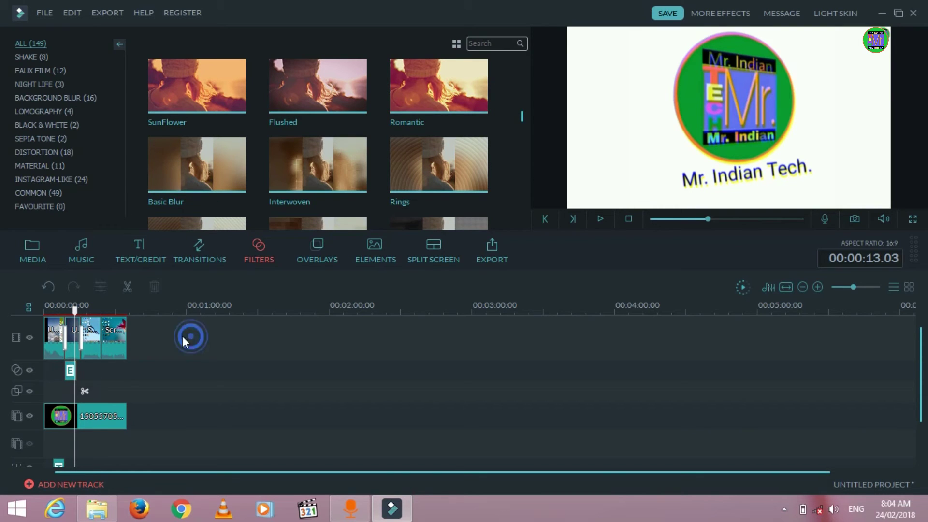
# Try the Aqua 1 overlay on the effects track from the start of the third video clip and preview it full screen.
pyautogui.click(314, 250)
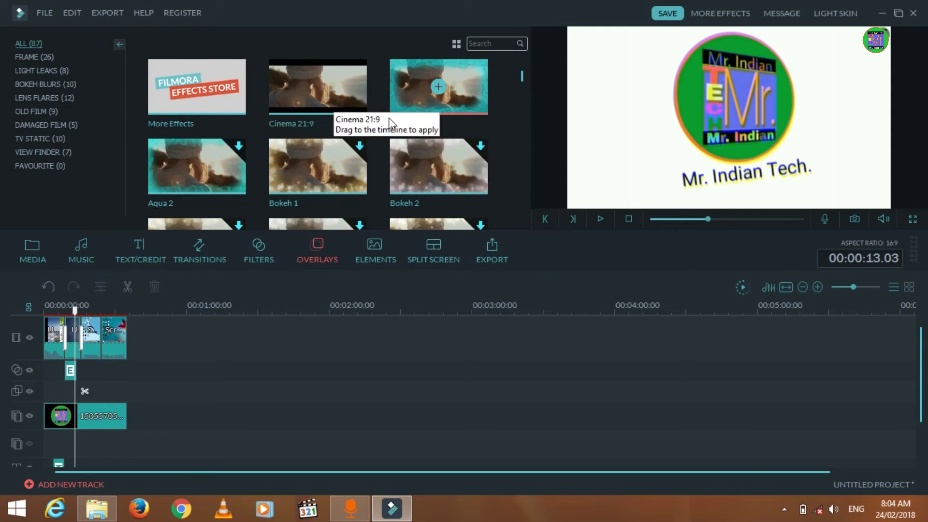
pyautogui.moveTo(525, 70)
pyautogui.mouseDown()
pyautogui.moveTo(522, 101)
pyautogui.moveTo(519, 60)
pyautogui.mouseUp()
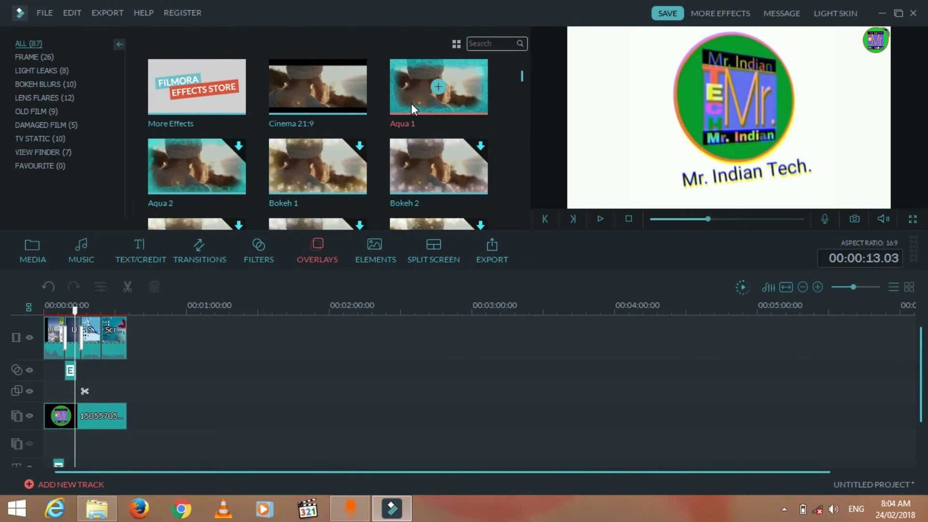
pyautogui.moveTo(410, 104); pyautogui.dragTo(151, 320)
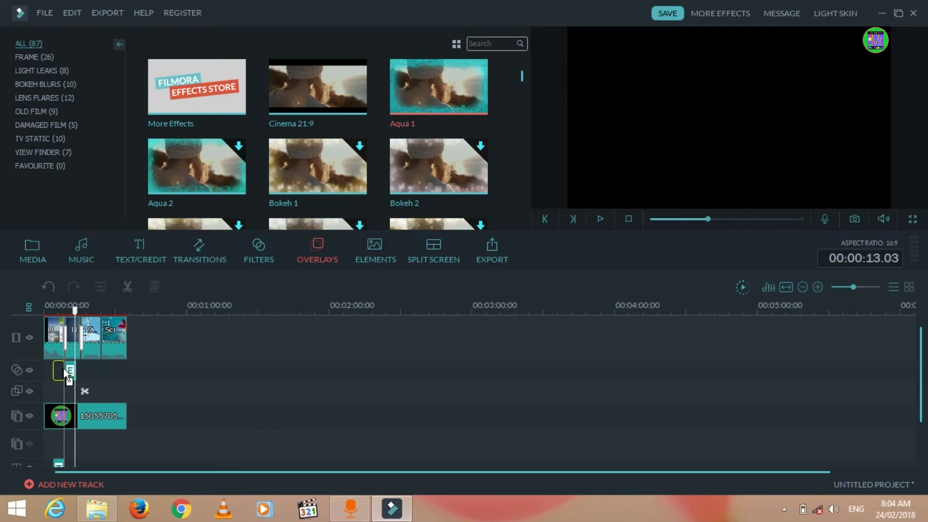
pyautogui.moveTo(77, 367); pyautogui.dragTo(92, 370)
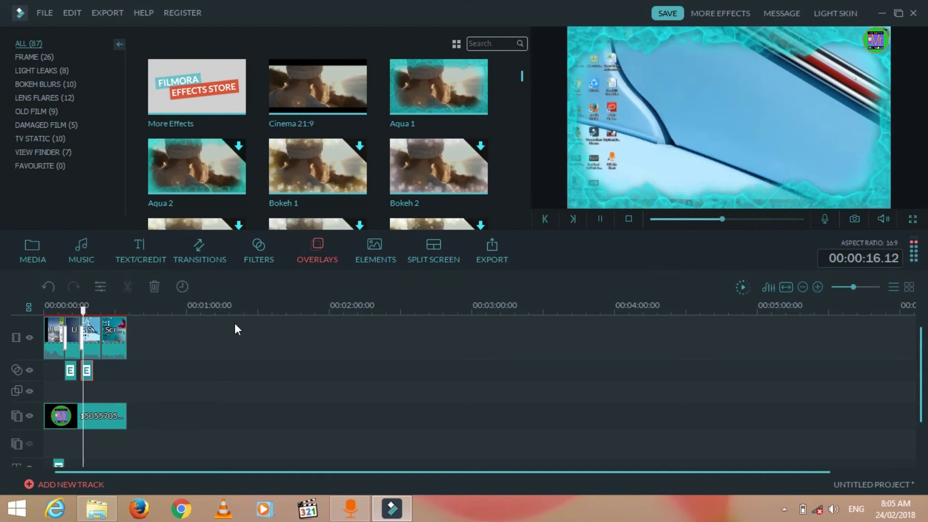
pyautogui.press('space')
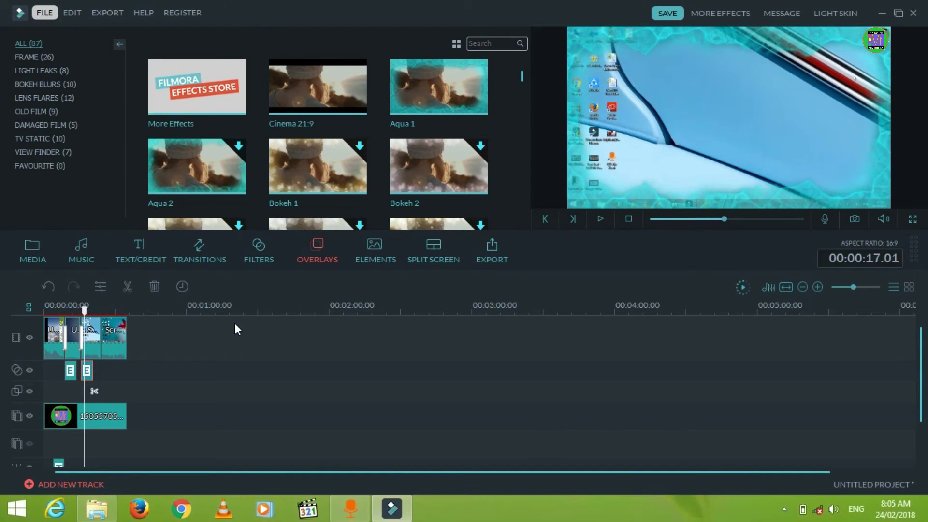
pyautogui.doubleClick(693, 100)
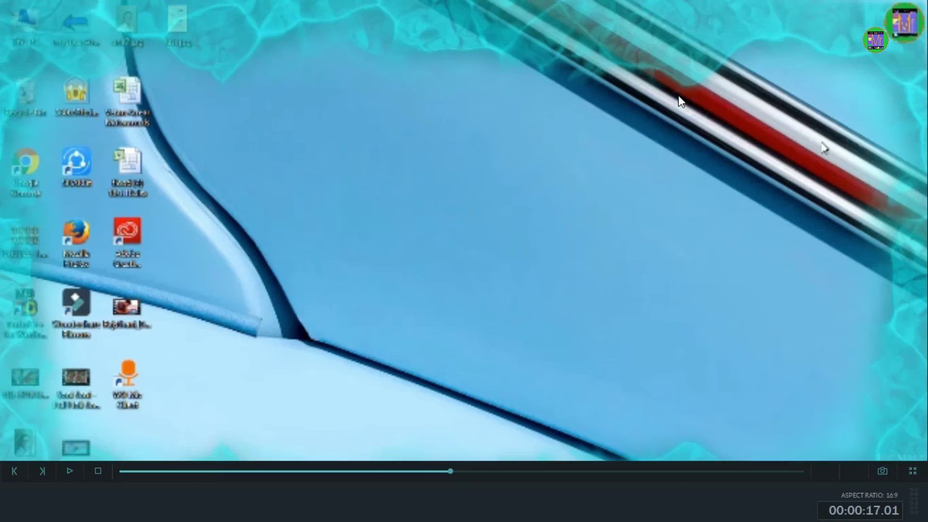
pyautogui.doubleClick(678, 95)
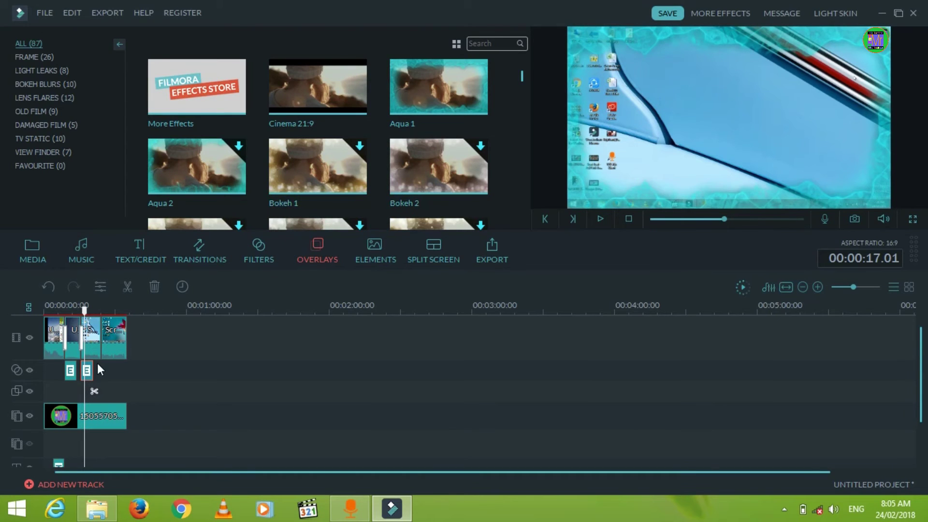
# Try out the Aqua 1 overlay's Alpha setting, keep it at 100, and delete the overlay from the timeline.
pyautogui.doubleClick(95, 370)
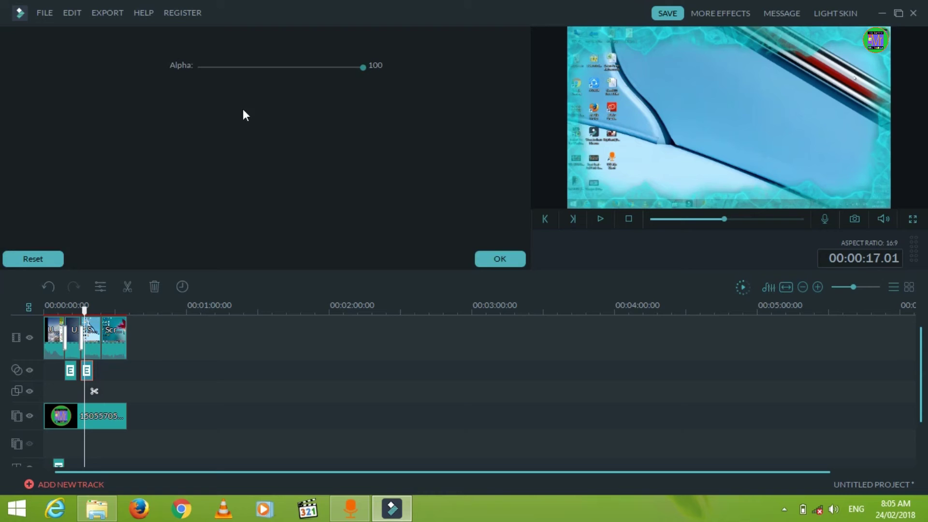
pyautogui.moveTo(363, 66); pyautogui.dragTo(503, 189)
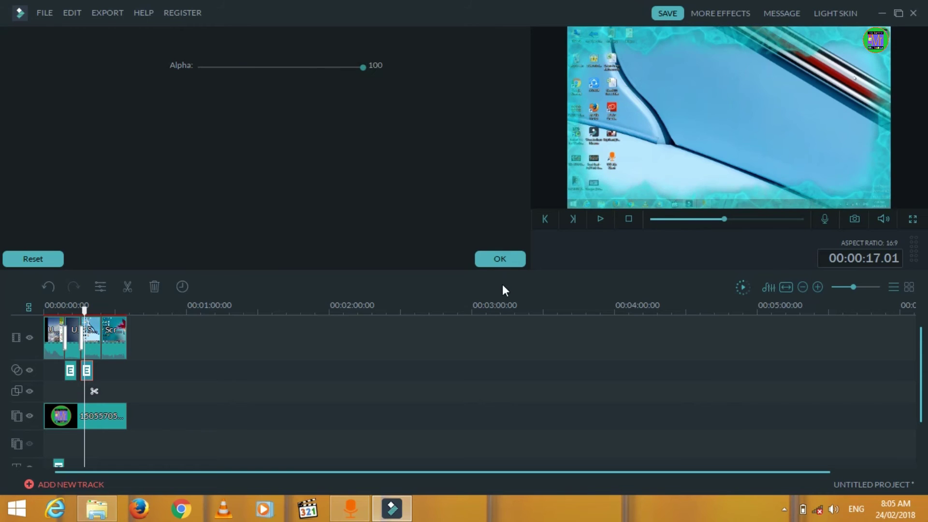
pyautogui.click(495, 258)
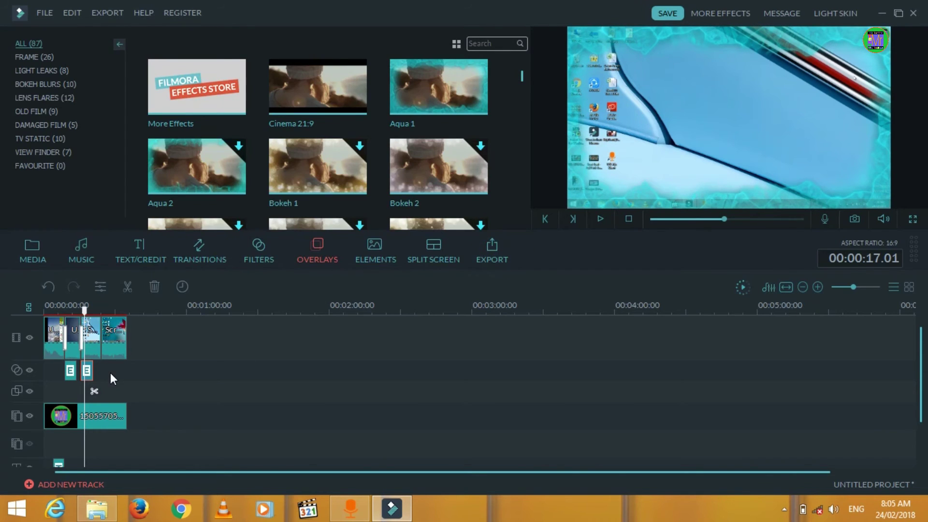
pyautogui.press('Delete')
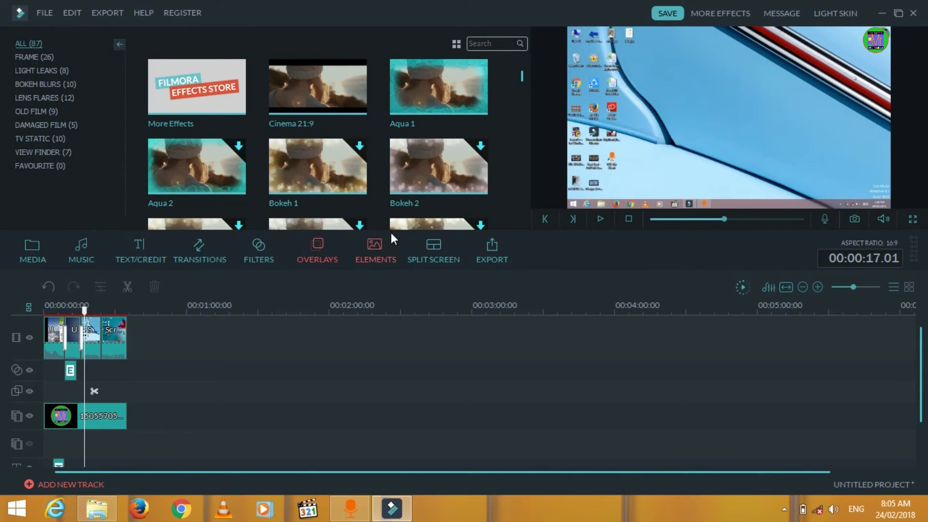
# Browse the elements library through the Web, Pets, Badges and Shapes categories.
pyautogui.click(379, 259)
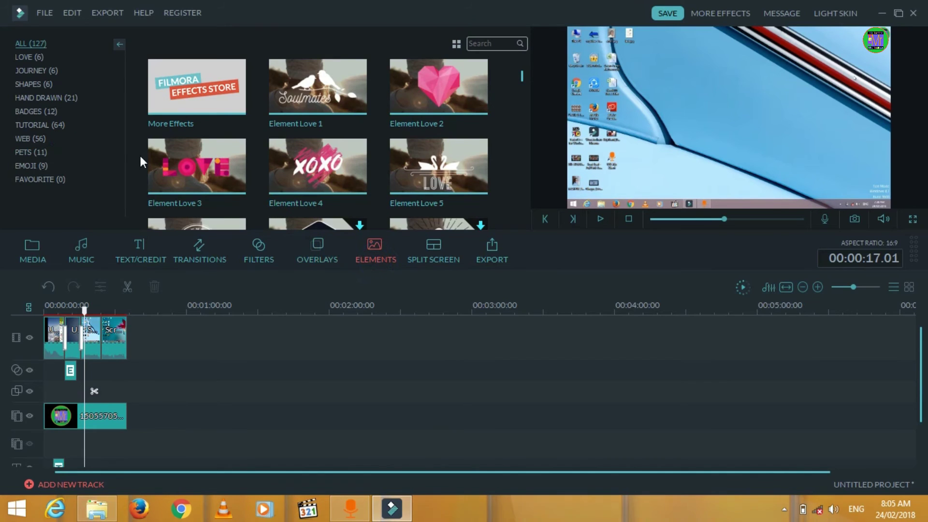
pyautogui.moveTo(201, 166)
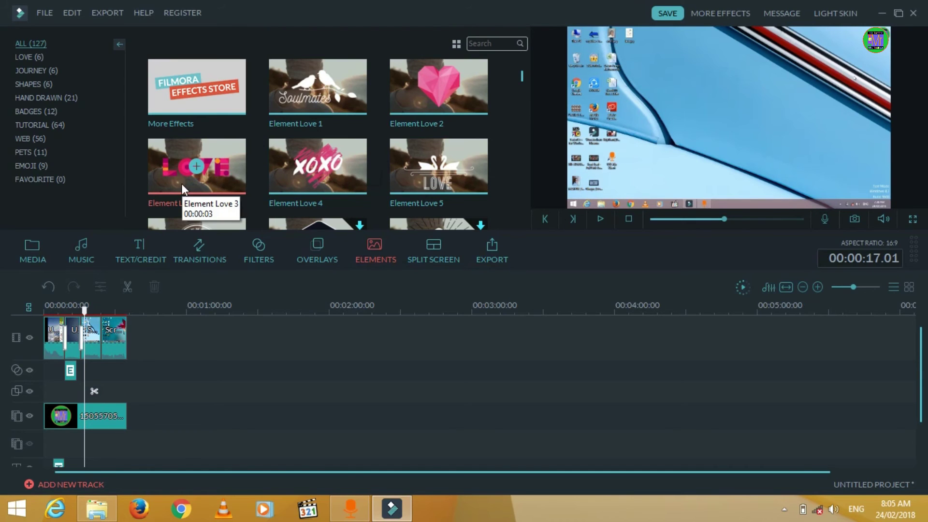
pyautogui.click(40, 140)
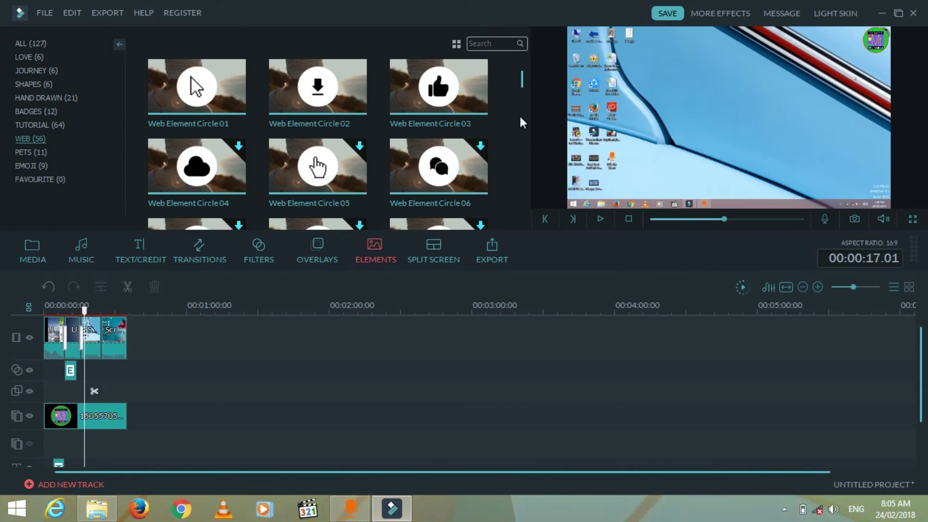
pyautogui.moveTo(521, 79)
pyautogui.mouseDown()
pyautogui.moveTo(520, 106)
pyautogui.moveTo(520, 95)
pyautogui.mouseUp()
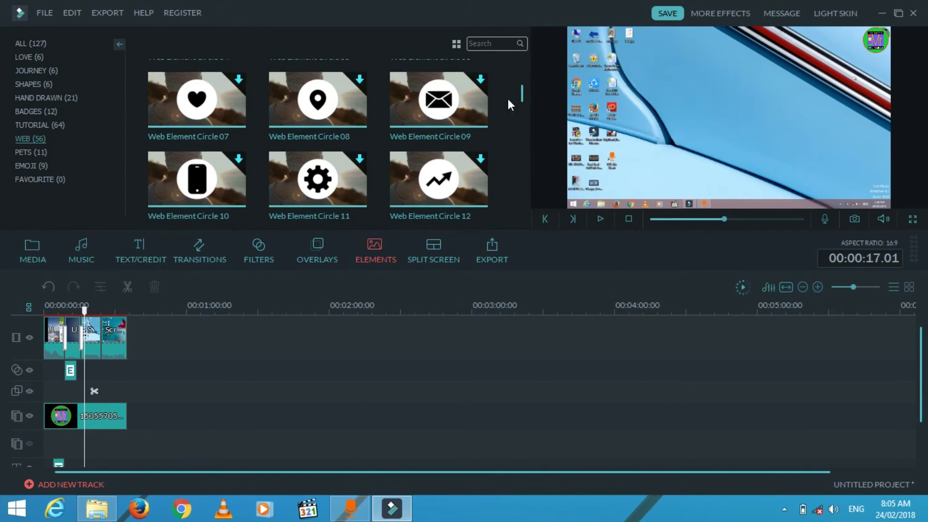
pyautogui.click(60, 160)
pyautogui.click(46, 145)
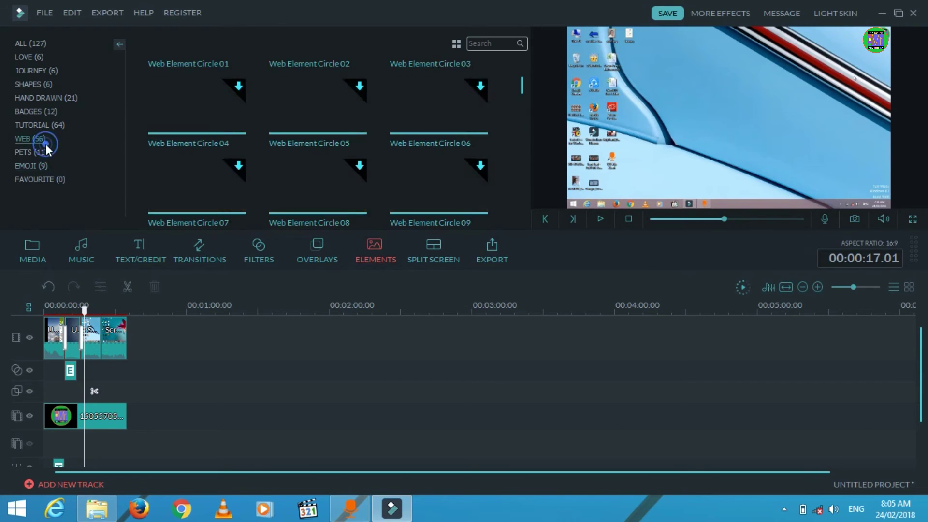
pyautogui.click(40, 150)
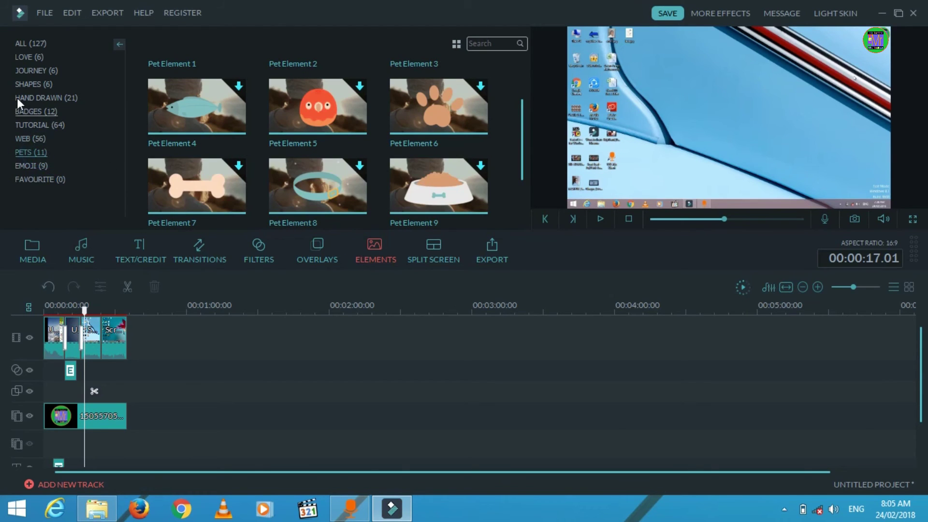
pyautogui.click(39, 112)
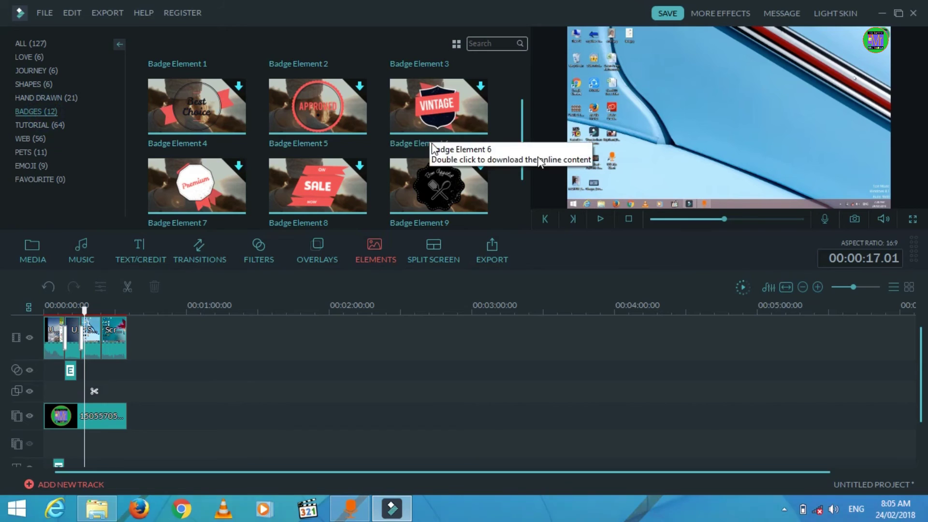
pyautogui.moveTo(531, 141); pyautogui.dragTo(524, 95)
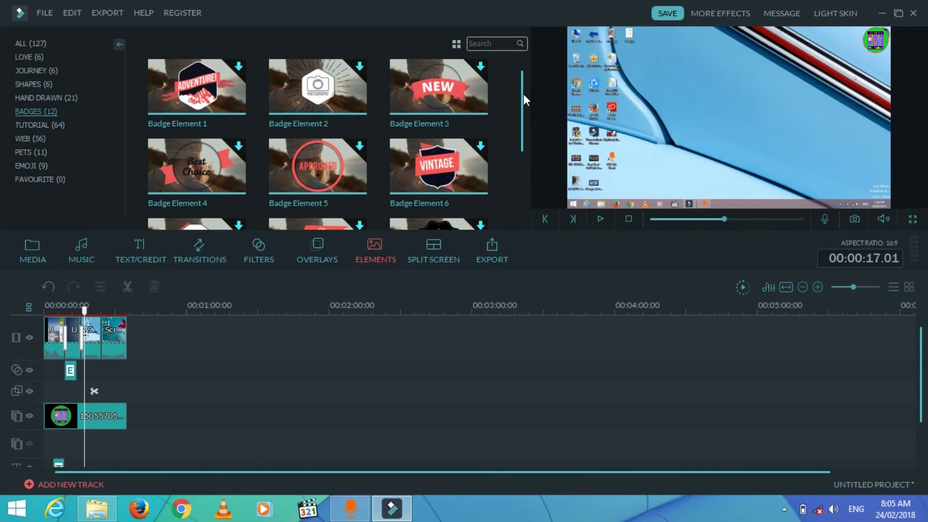
pyautogui.click(30, 86)
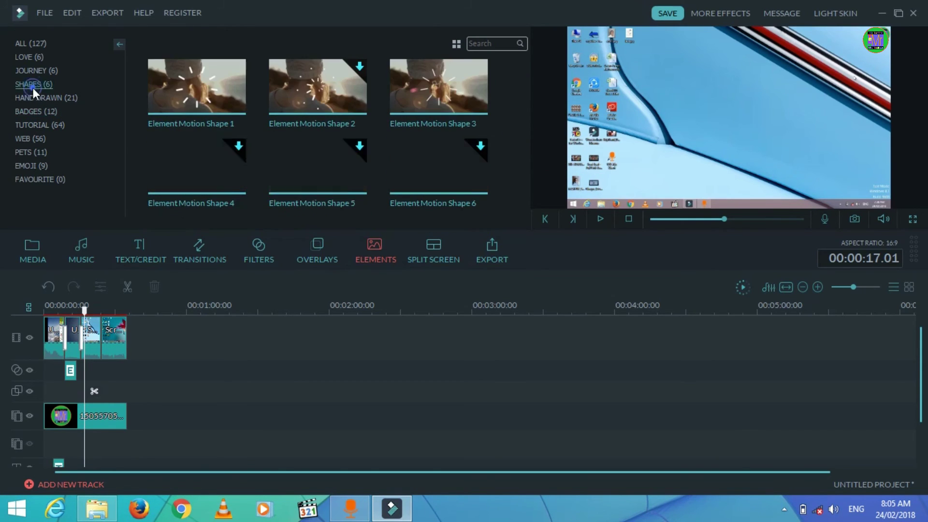
# Try Web Element Circle 03 on the empty picture-in-picture track below the logo at 00:00:19.07 and preview it.
pyautogui.click(39, 137)
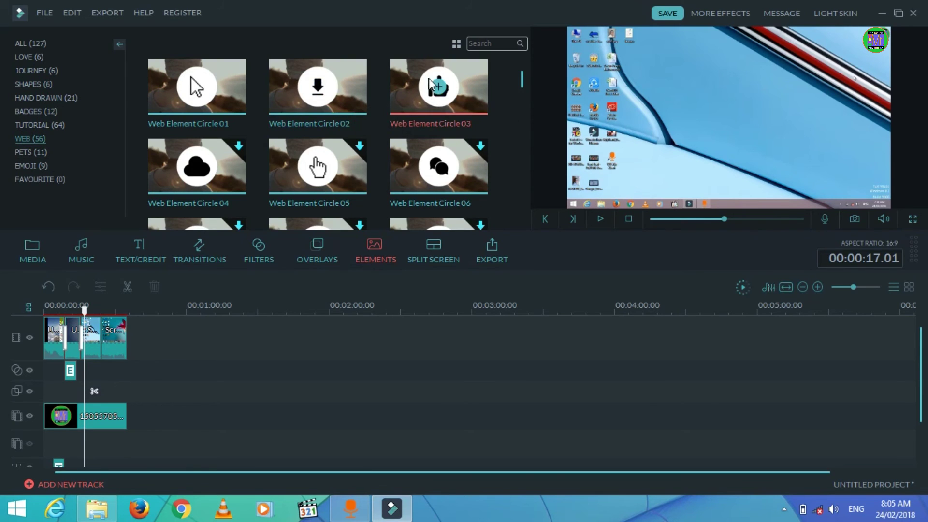
pyautogui.moveTo(432, 86); pyautogui.dragTo(91, 360)
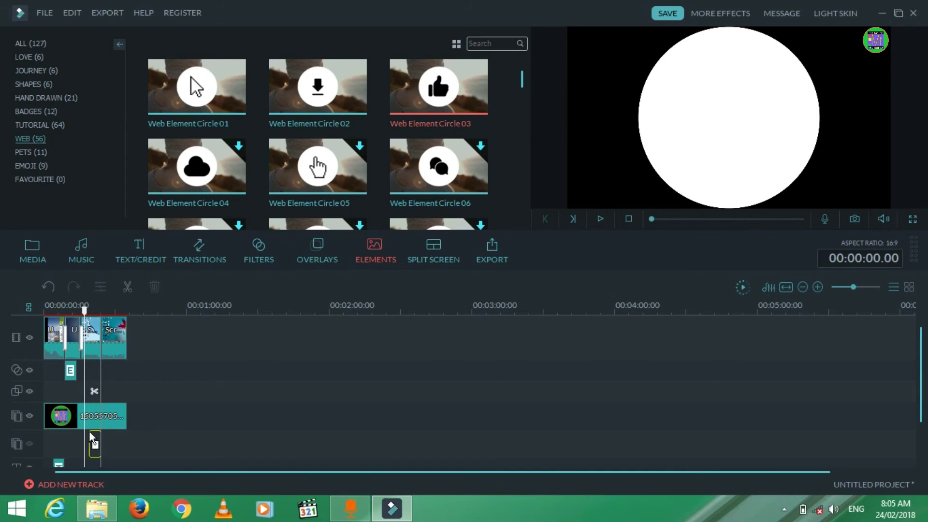
pyautogui.moveTo(89, 430); pyautogui.dragTo(90, 431)
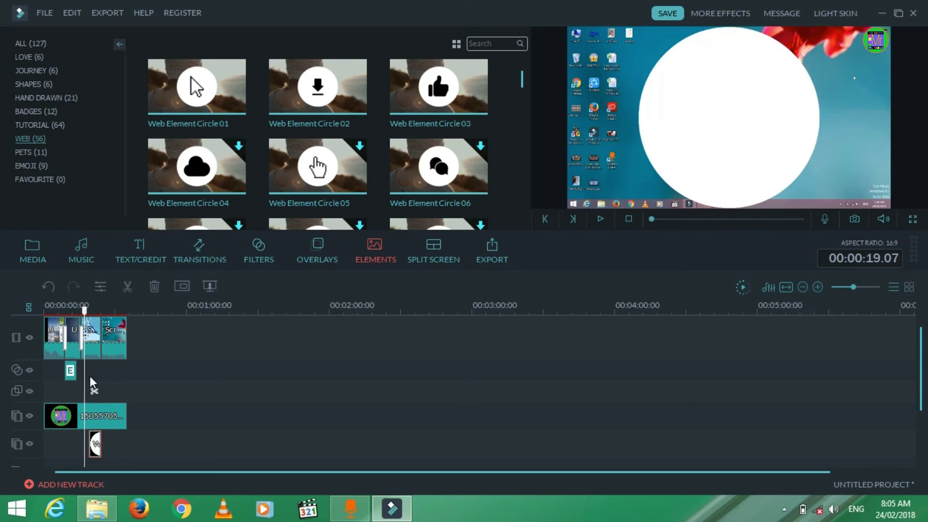
pyautogui.press('space')
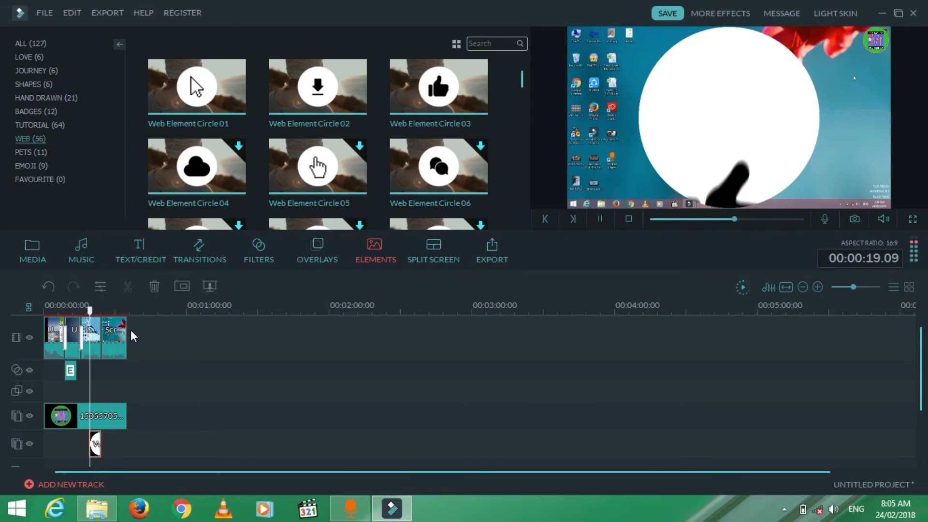
pyautogui.press('space')
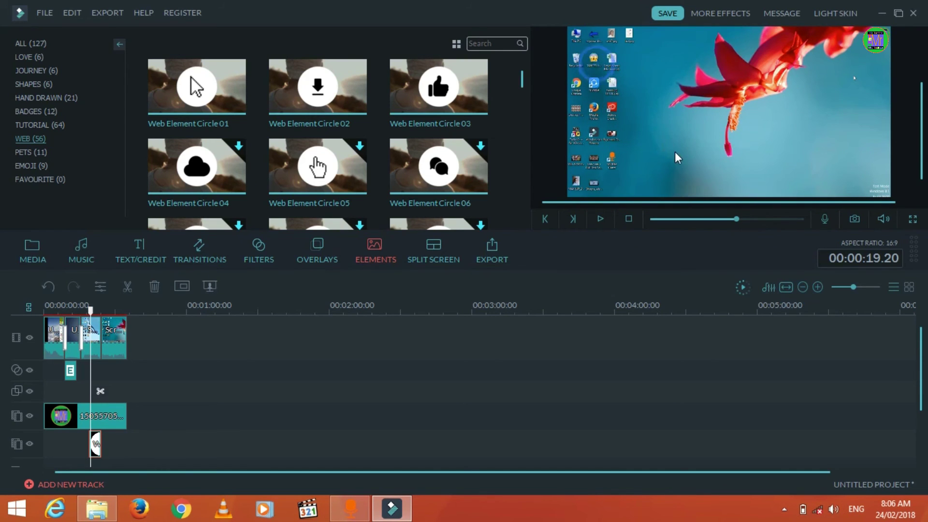
# Open the motion effects of the thumbs-up element, preview it again, and remove the element from the timeline.
pyautogui.doubleClick(96, 444)
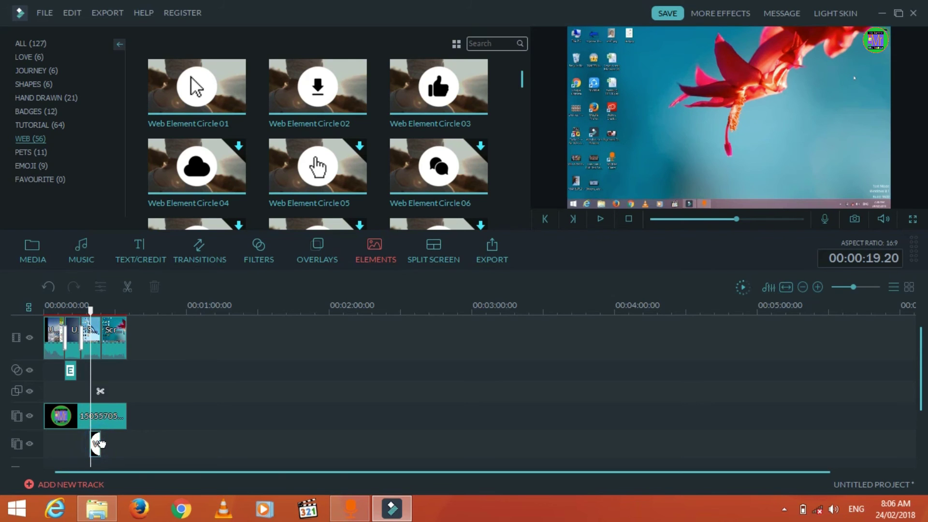
pyautogui.press('space')
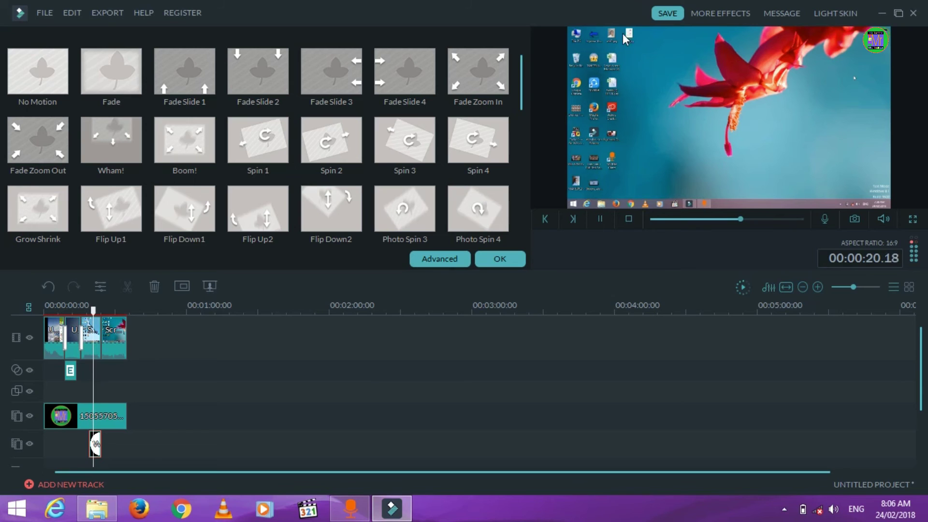
pyautogui.press('space')
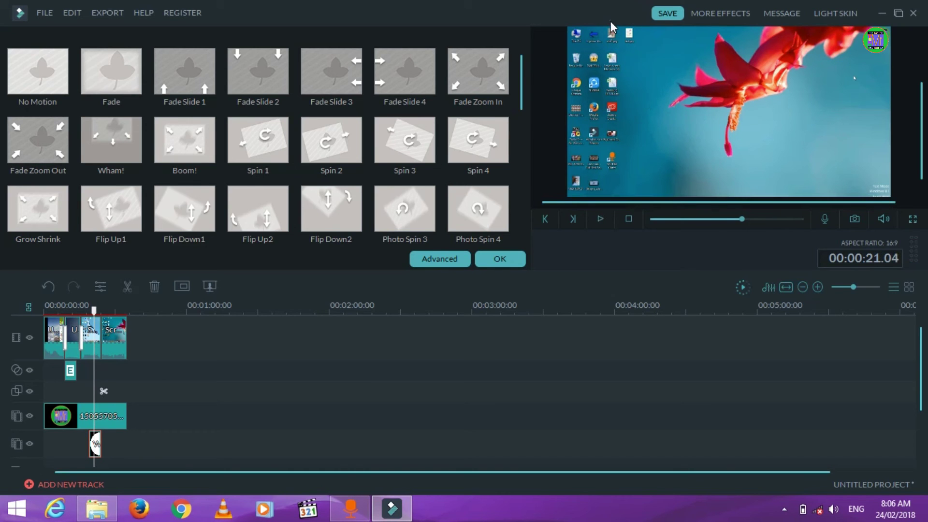
pyautogui.moveTo(610, 21); pyautogui.dragTo(655, 123)
pyautogui.doubleClick(654, 123)
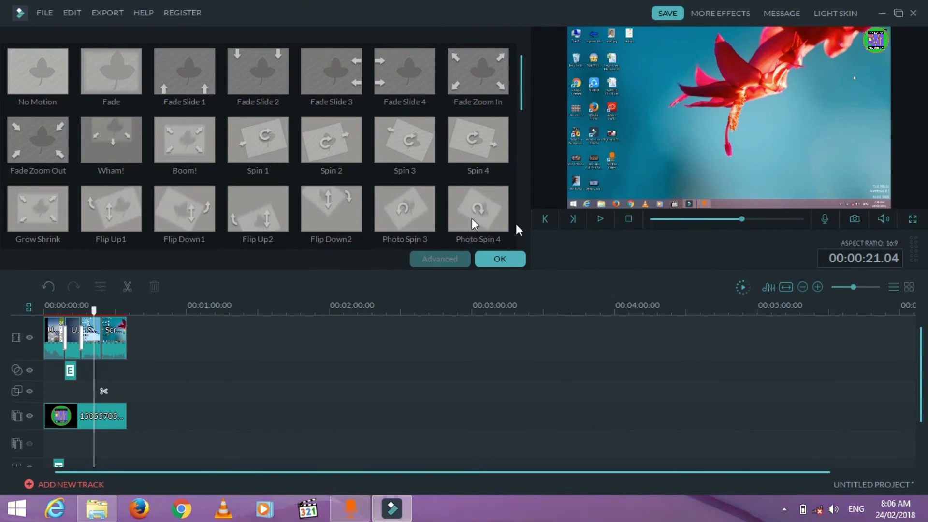
pyautogui.click(483, 252)
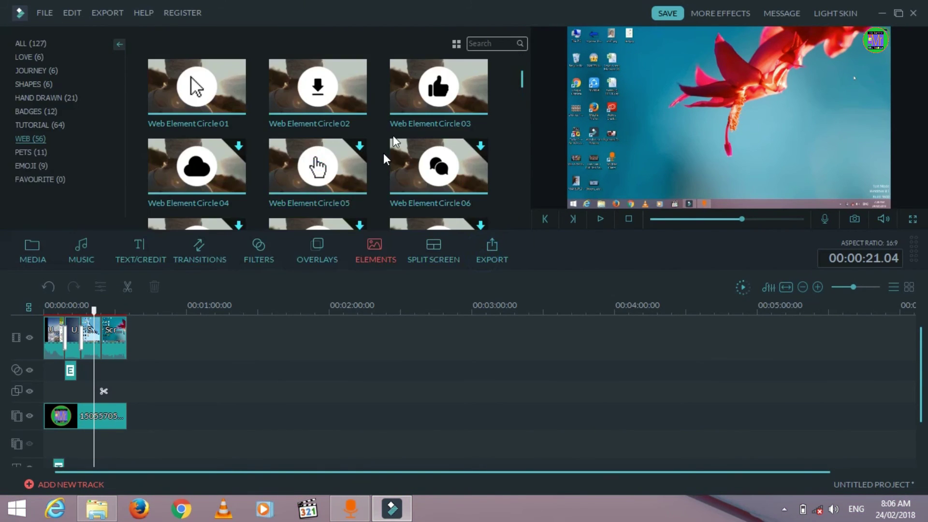
# Place Web Element Circle 03 below the third video clip, shrink it to about half size, position it above the frame's centre and preview it.
pyautogui.moveTo(410, 84); pyautogui.dragTo(97, 434)
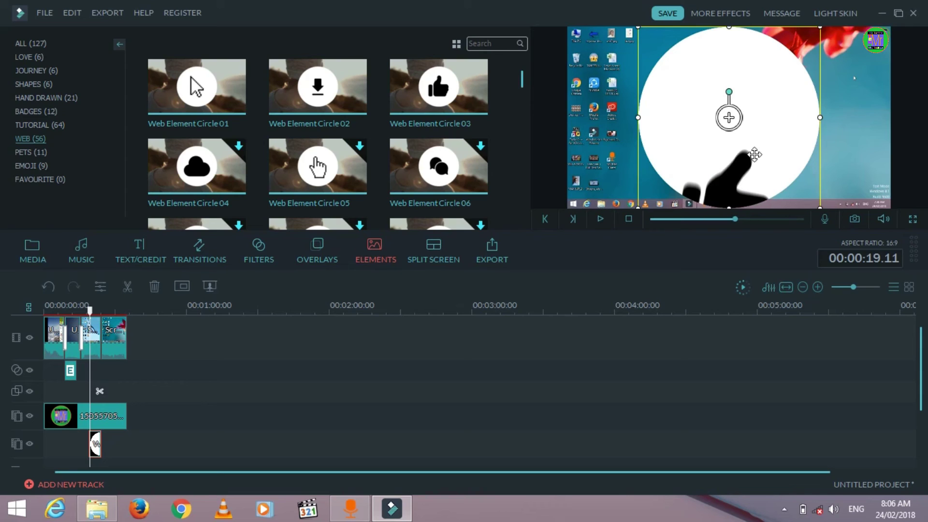
pyautogui.moveTo(774, 176)
pyautogui.mouseDown()
pyautogui.moveTo(783, 184)
pyautogui.moveTo(759, 149)
pyautogui.moveTo(629, 53)
pyautogui.mouseUp()
pyautogui.moveTo(710, 118); pyautogui.dragTo(742, 125)
pyautogui.press('space')
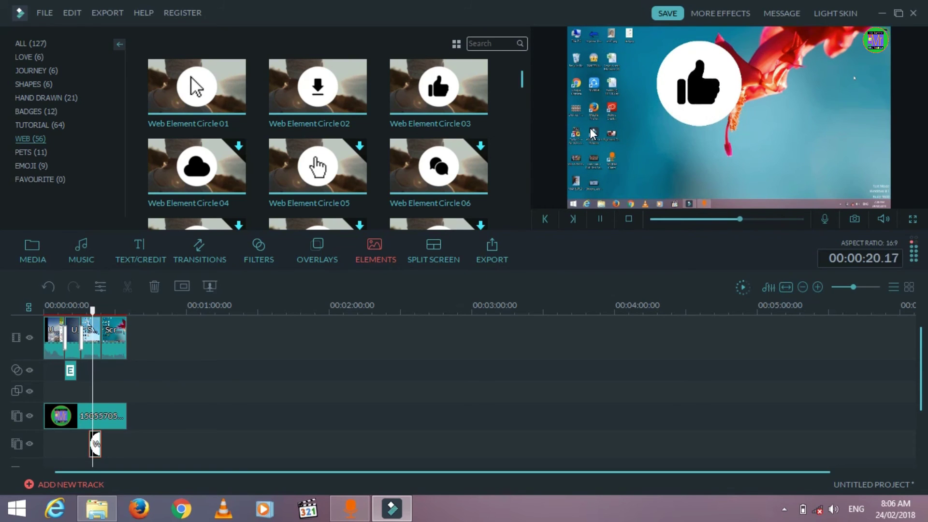
pyautogui.press('space')
# Append a 2 Screen A split screen after the last clip, with the ScreenCapture video in zone 1 and the Untitled 1280x720 video in zone 2.
pyautogui.click(456, 258)
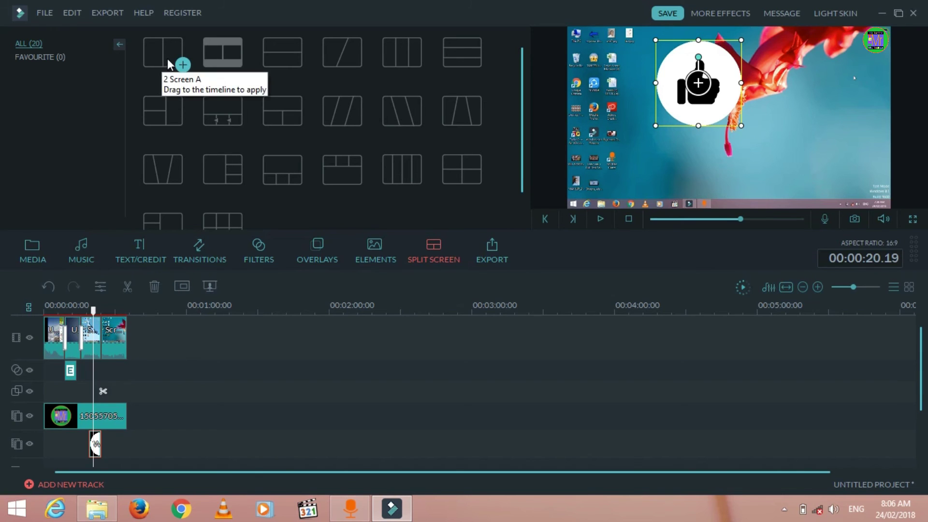
pyautogui.moveTo(167, 59); pyautogui.dragTo(55, 384)
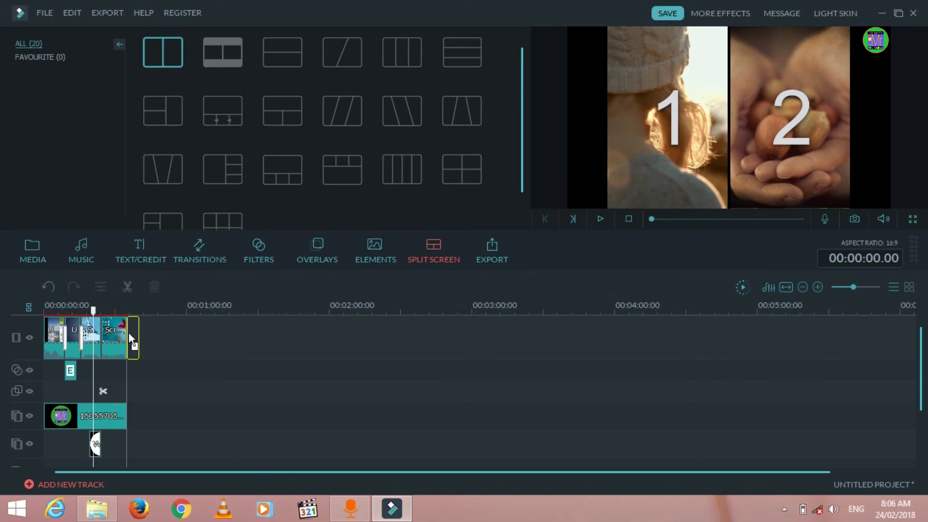
pyautogui.doubleClick(115, 331)
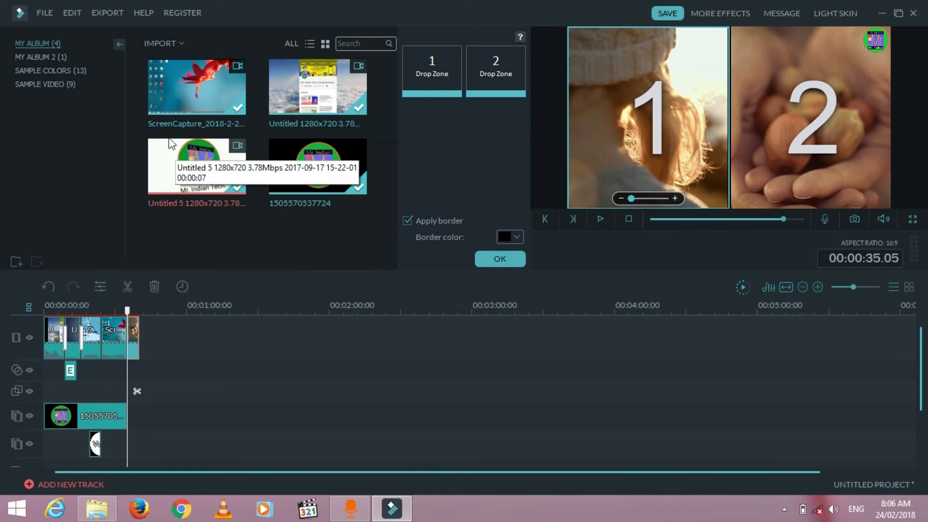
pyautogui.moveTo(206, 89); pyautogui.dragTo(428, 66)
pyautogui.moveTo(373, 107); pyautogui.dragTo(496, 71)
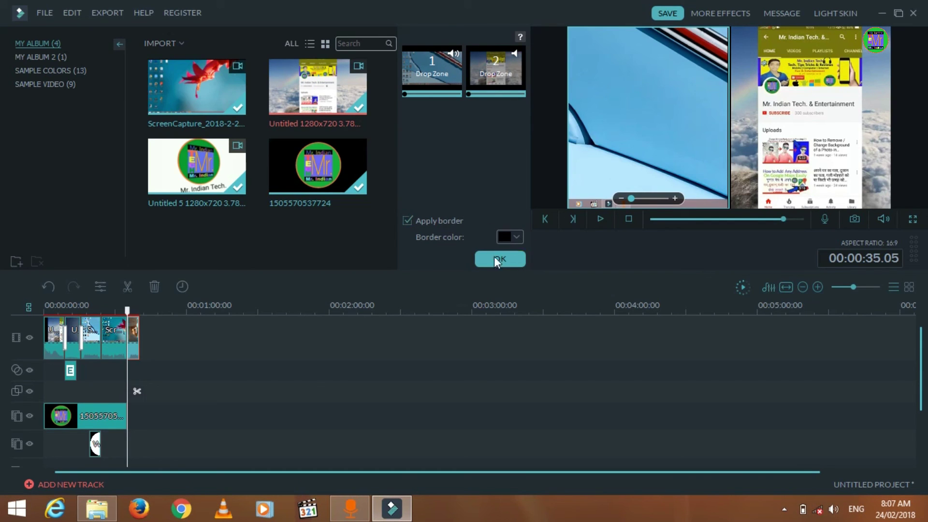
# Set the split screen's border color to dark blue, apply it and preview the result.
pyautogui.click(514, 236)
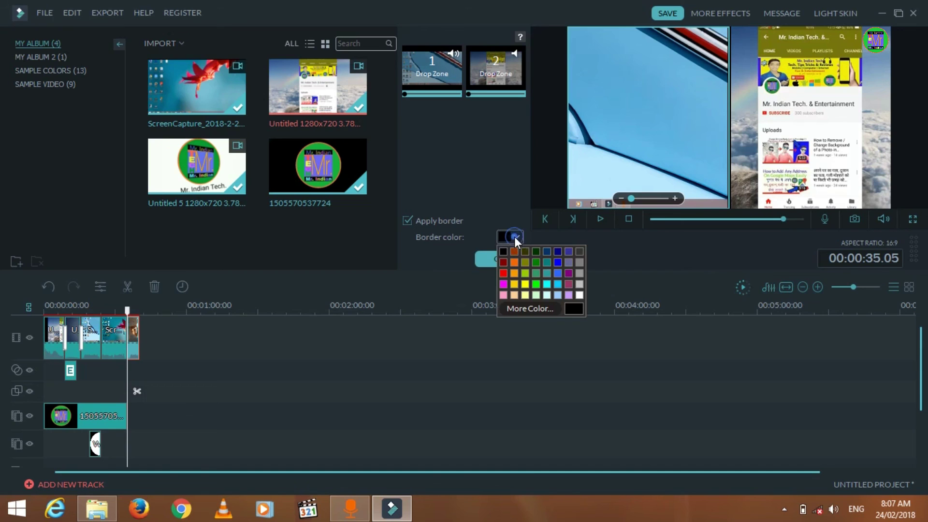
pyautogui.click(561, 254)
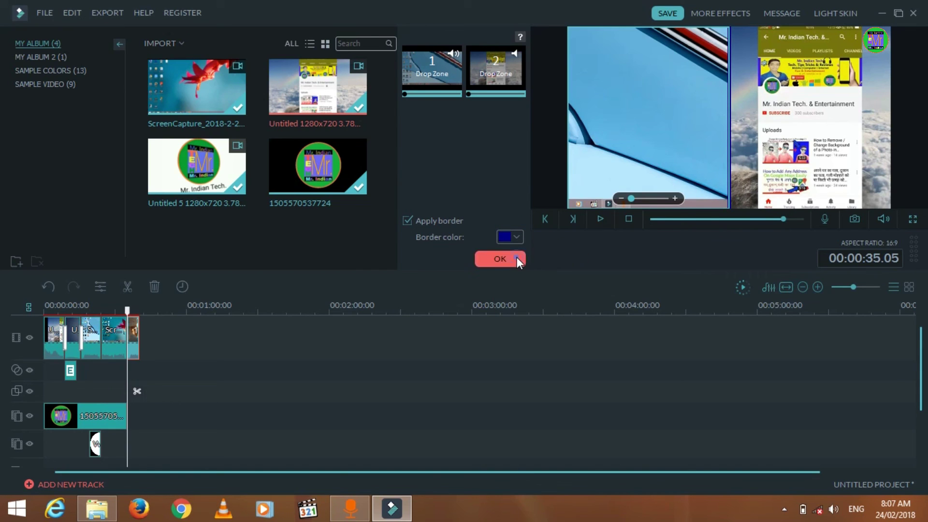
pyautogui.click(517, 257)
pyautogui.press('space')
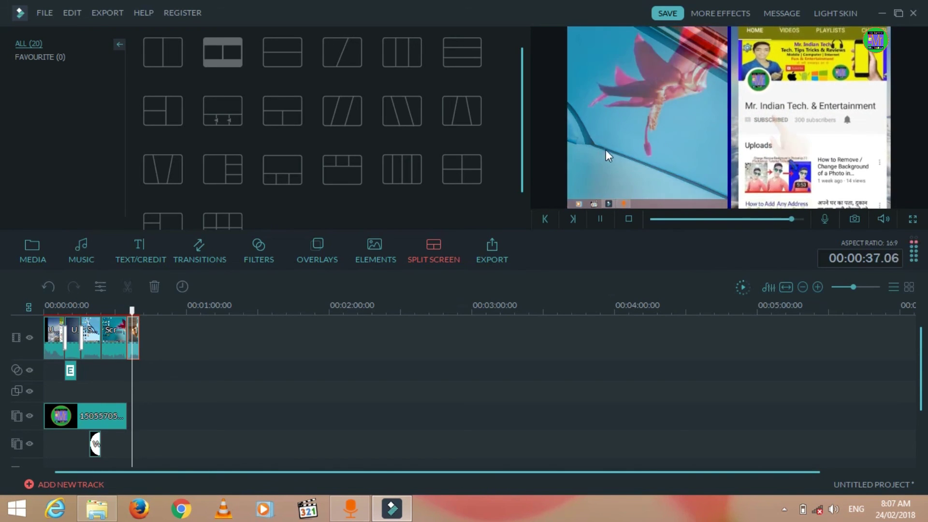
pyautogui.press('space')
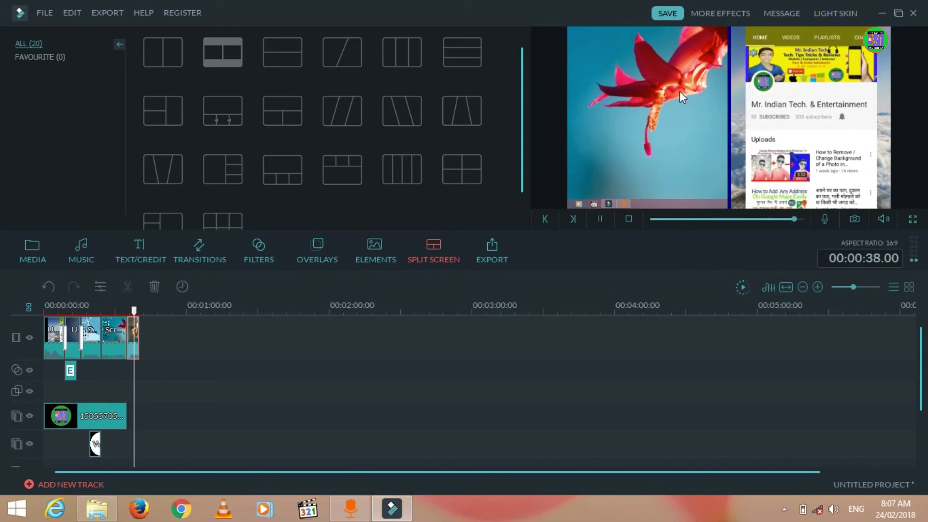
# Review the split-screen clip's settings again and browse the remaining split-screen layouts.
pyautogui.click(679, 91)
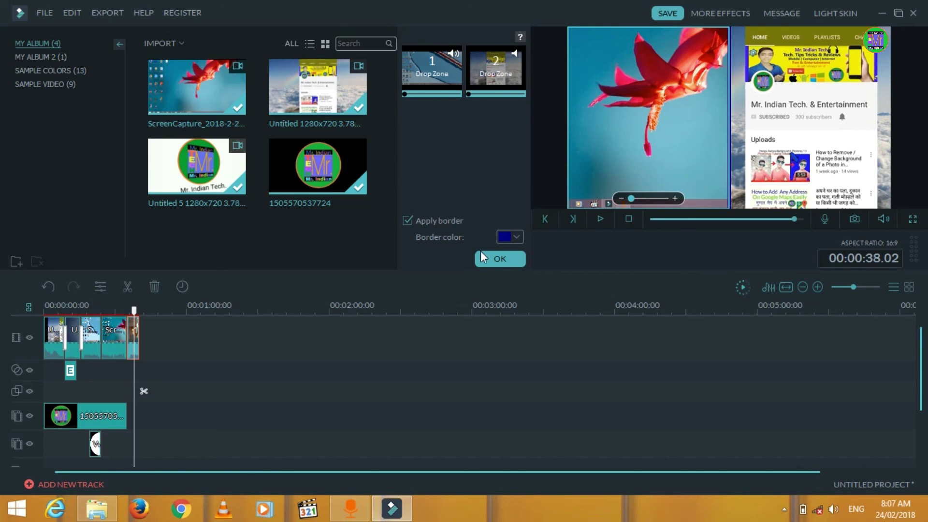
pyautogui.click(499, 258)
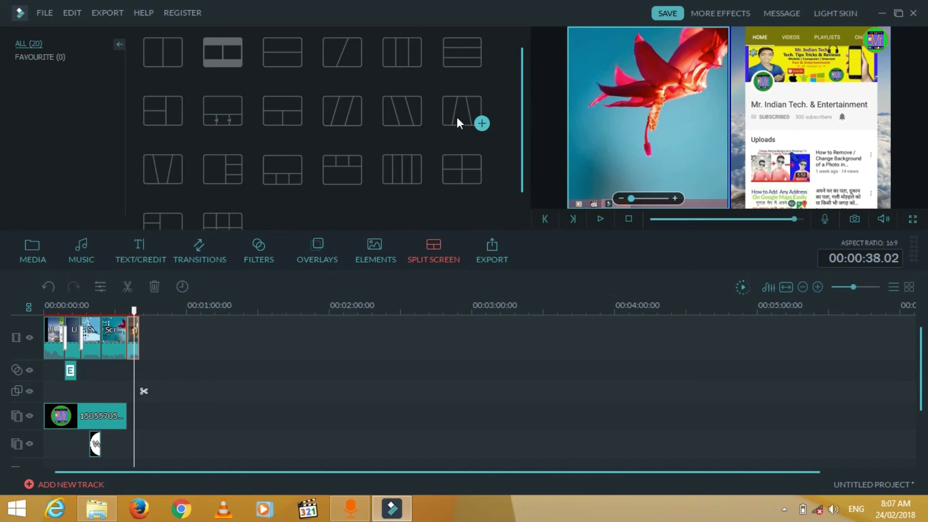
pyautogui.moveTo(521, 132); pyautogui.dragTo(515, 167)
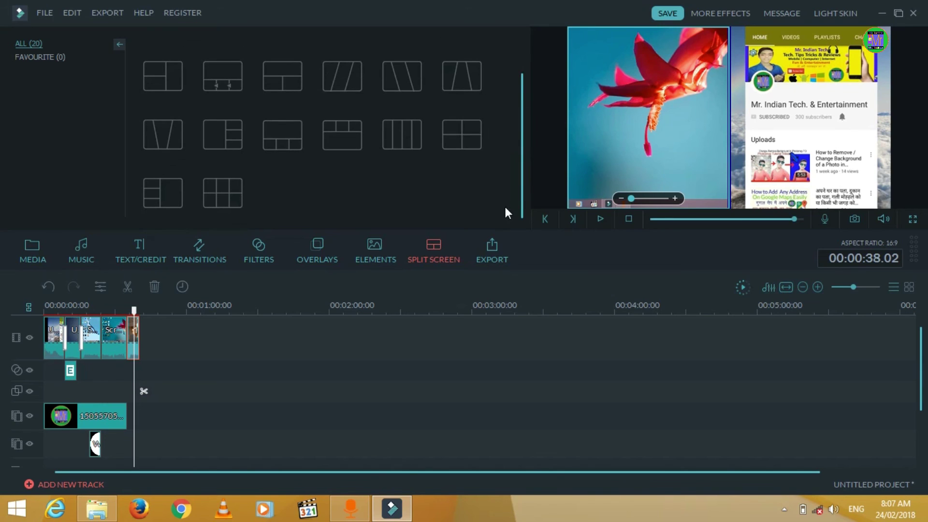
# Open the export output options and review the YouTube target and the local MP4 format with its output settings.
pyautogui.click(62, 249)
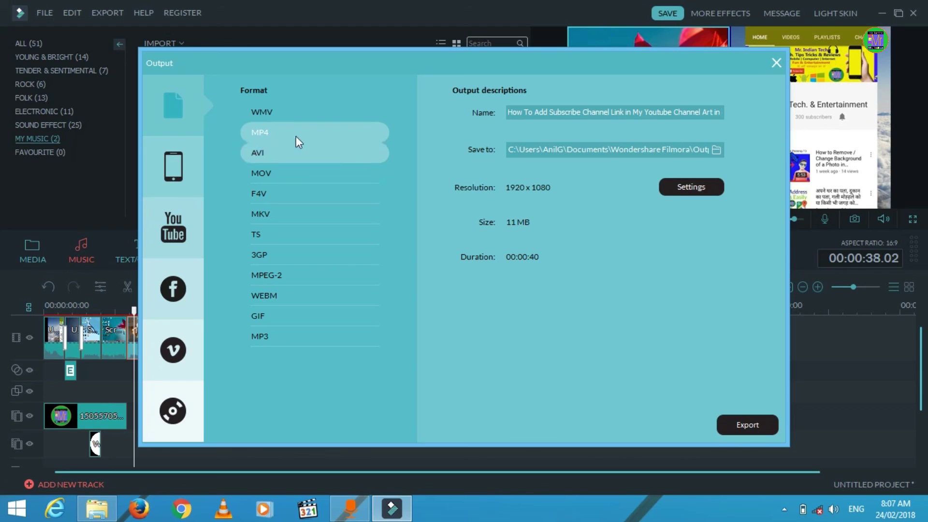
pyautogui.click(169, 240)
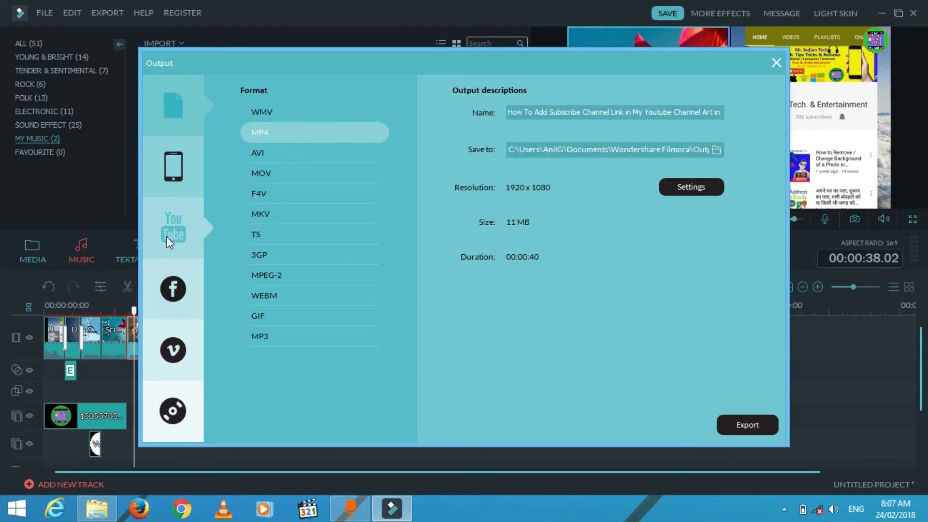
pyautogui.click(180, 104)
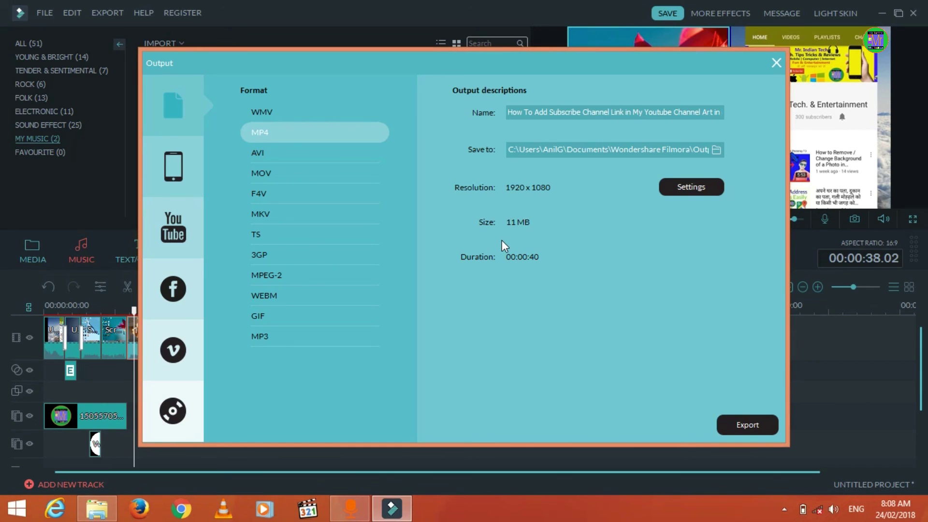
pyautogui.click(464, 210)
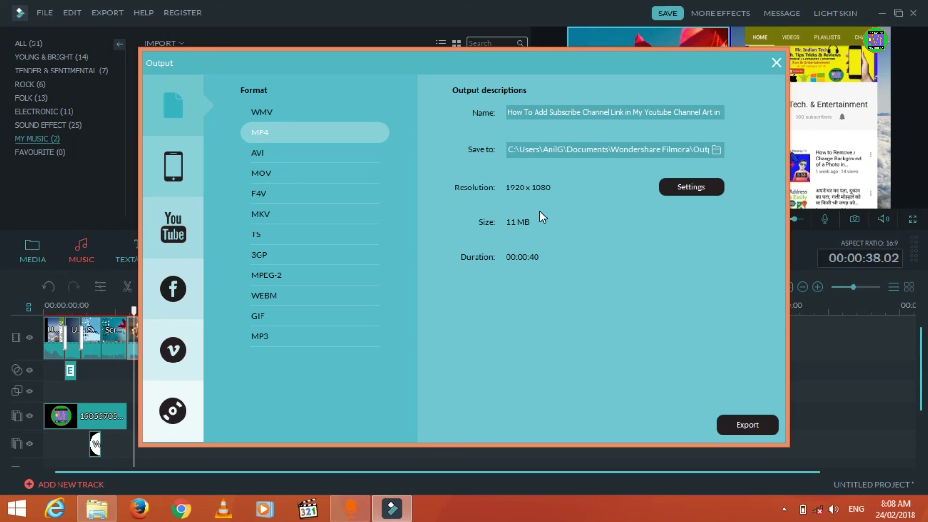